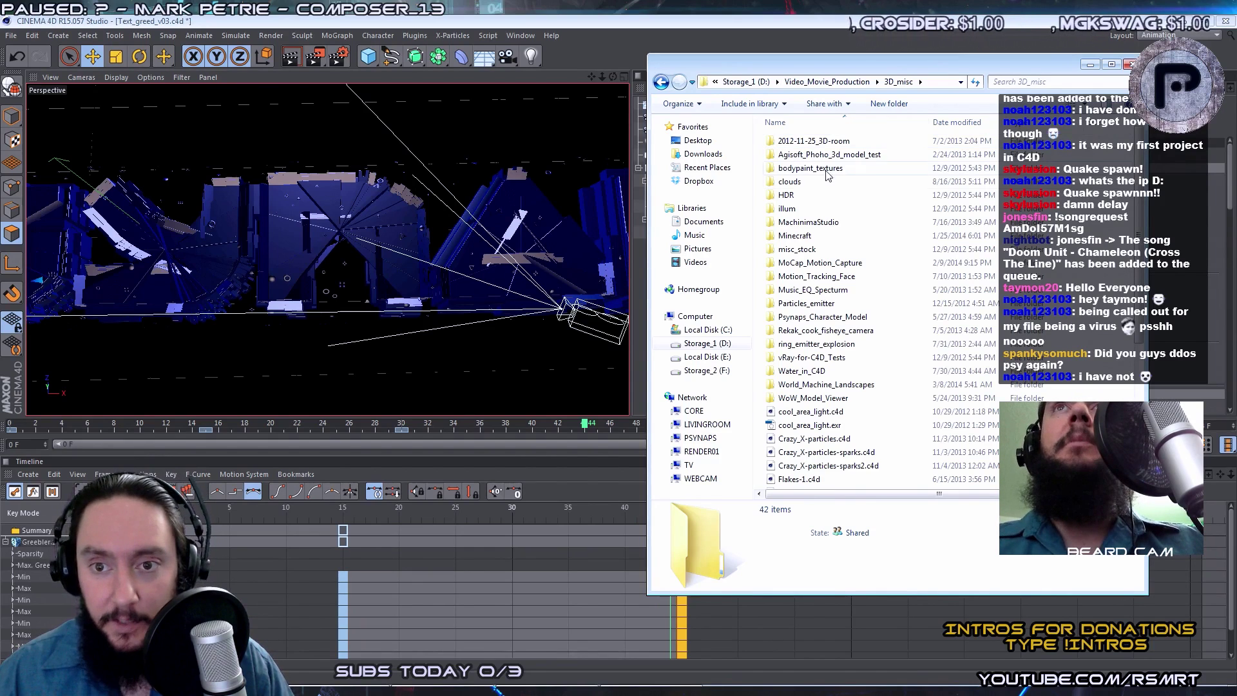
Open the Minecraft folder and then its mineways folder in Explorer.
double_click(799, 236)
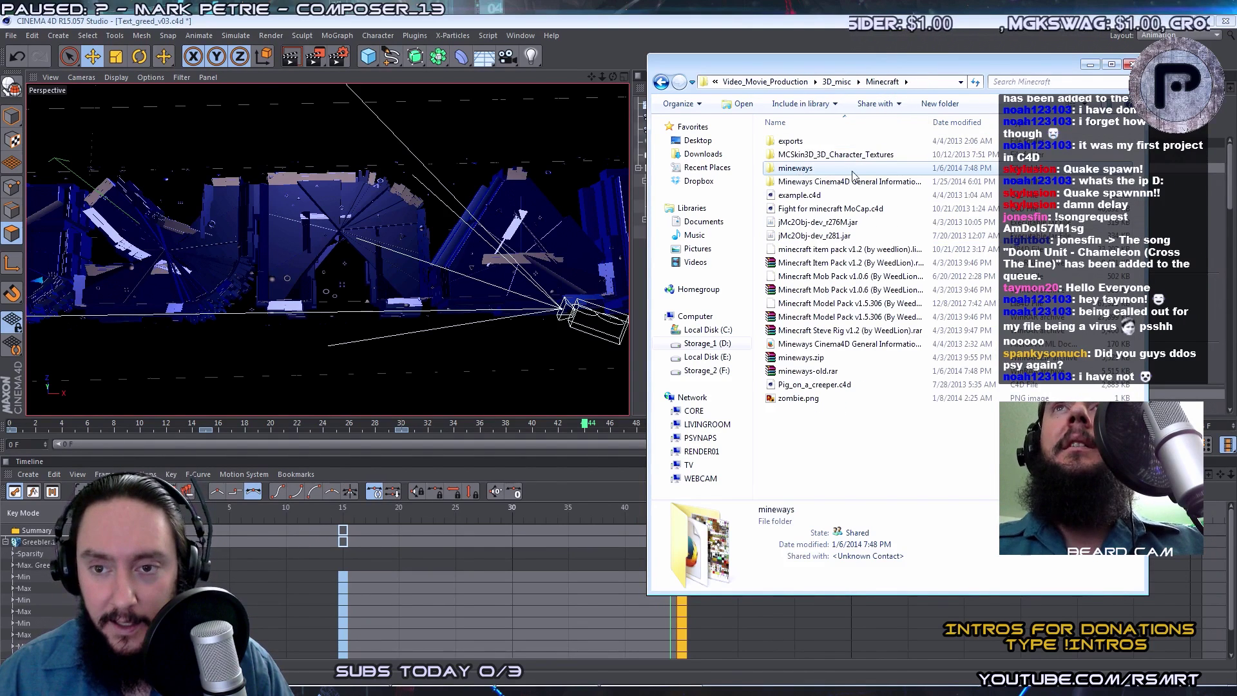
double_click(794, 169)
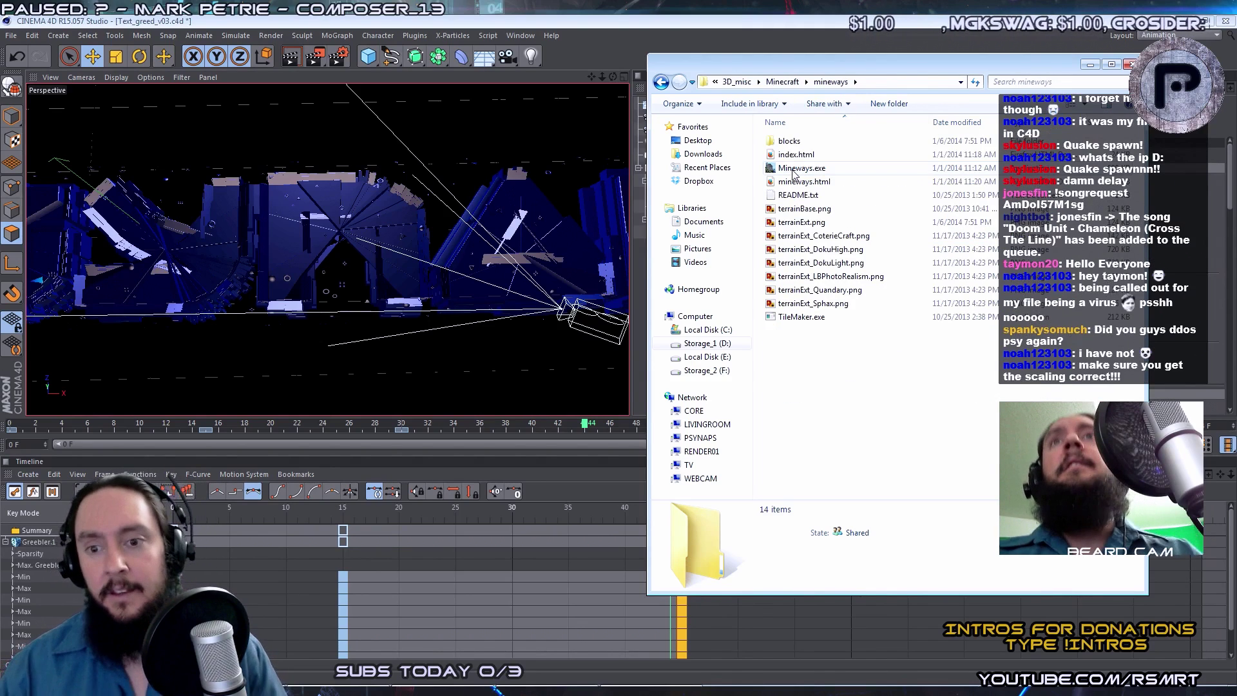
Launch Mineways, move and enlarge its window, and show the Open World list.
double_click(794, 169)
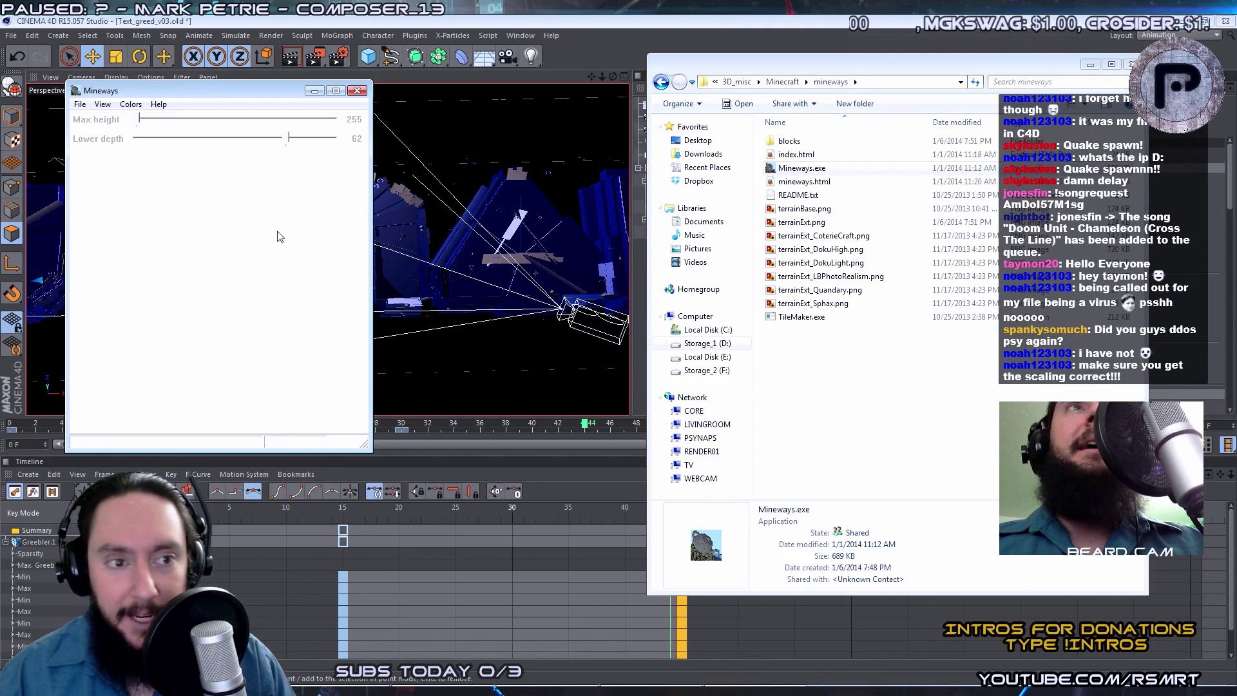
drag(188, 92, 283, 150)
click(196, 160)
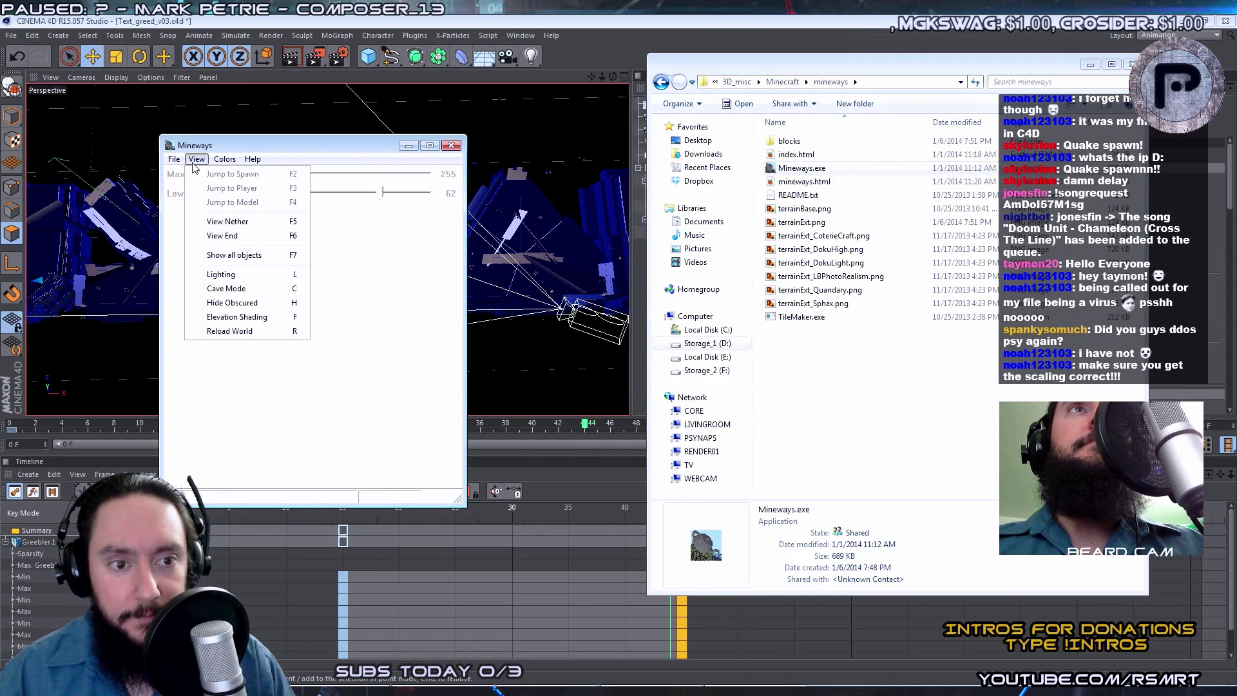
click(174, 159)
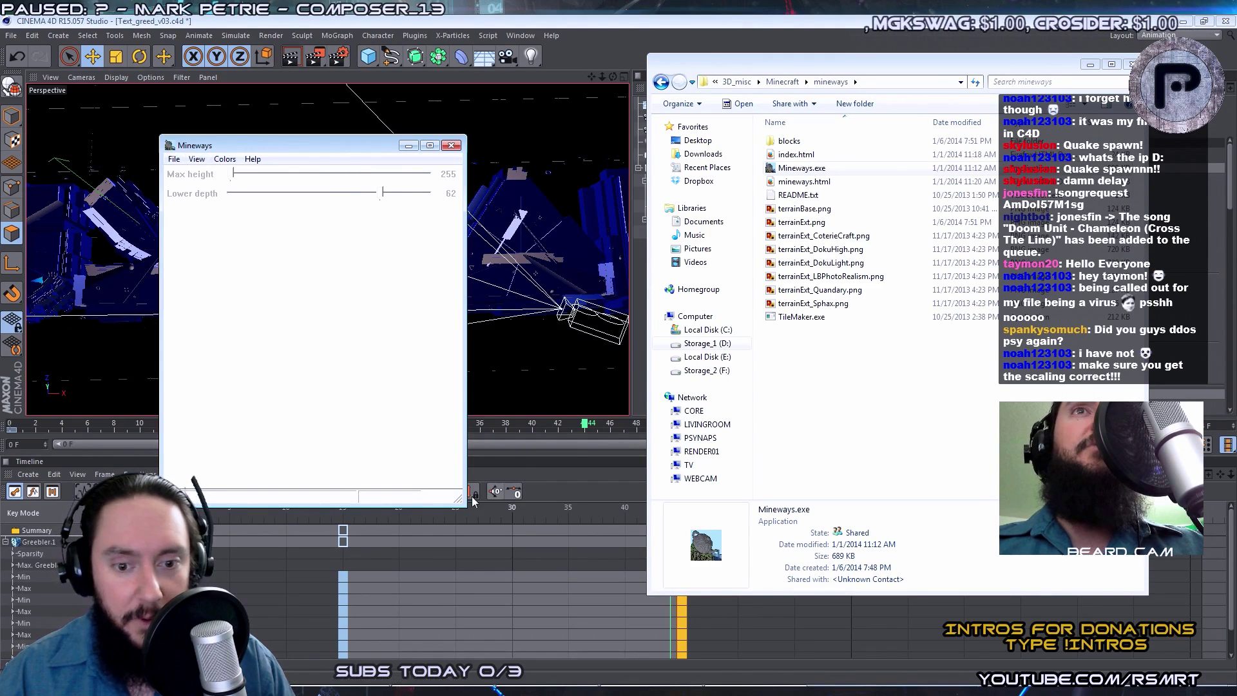
drag(458, 500, 630, 595)
click(124, 94)
mouse_move(193, 108)
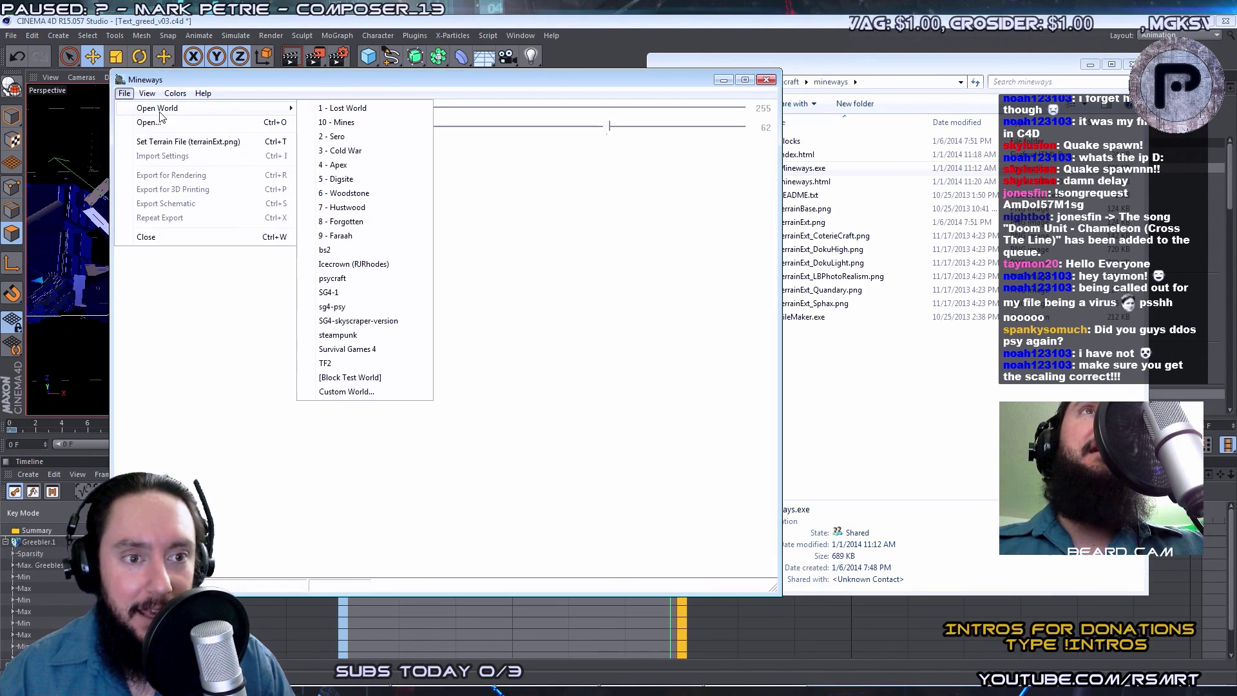
Load the 9 - Faraah world and zoom around its map.
click(348, 235)
scroll(505, 317, up, 3)
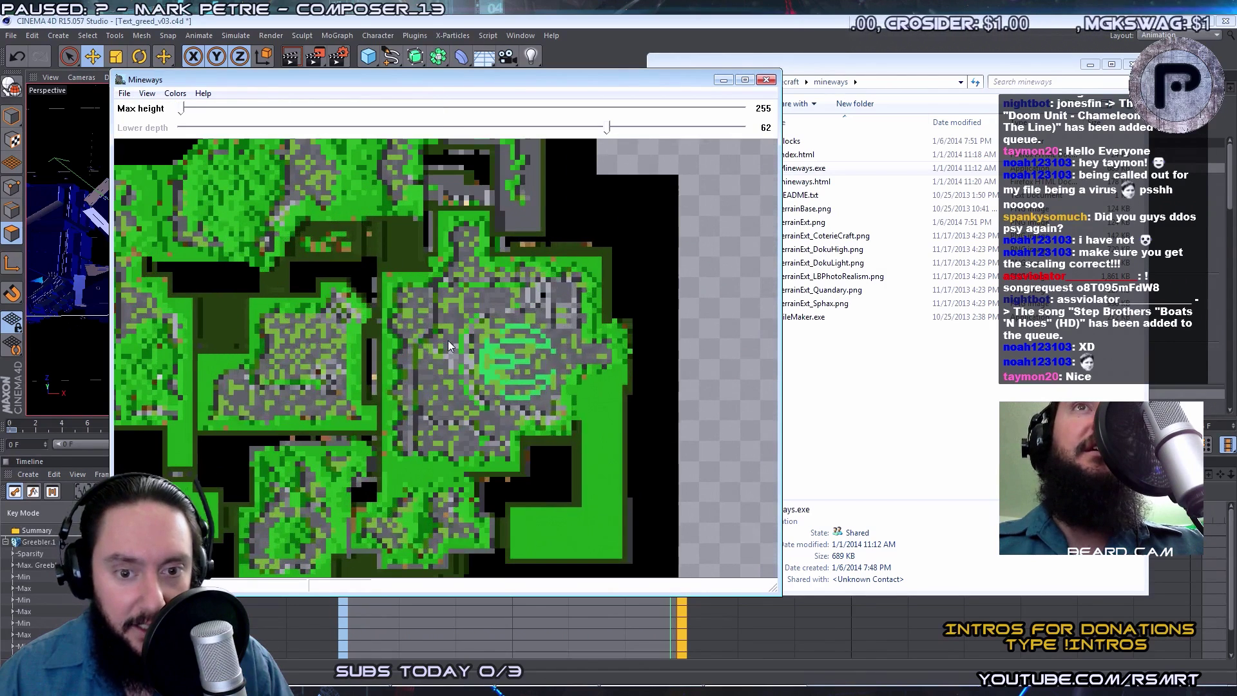
scroll(406, 334, down, 3)
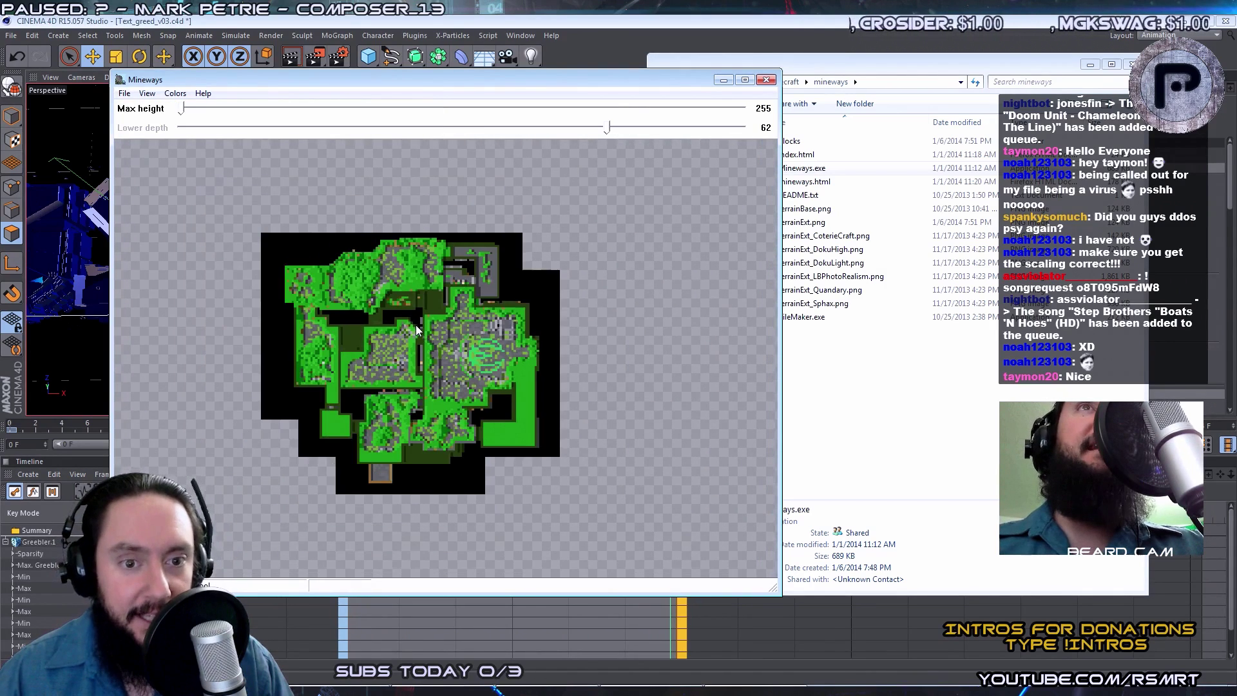
Load the 5 - Digsite world instead and zoom to frame the arena.
click(124, 94)
mouse_move(261, 109)
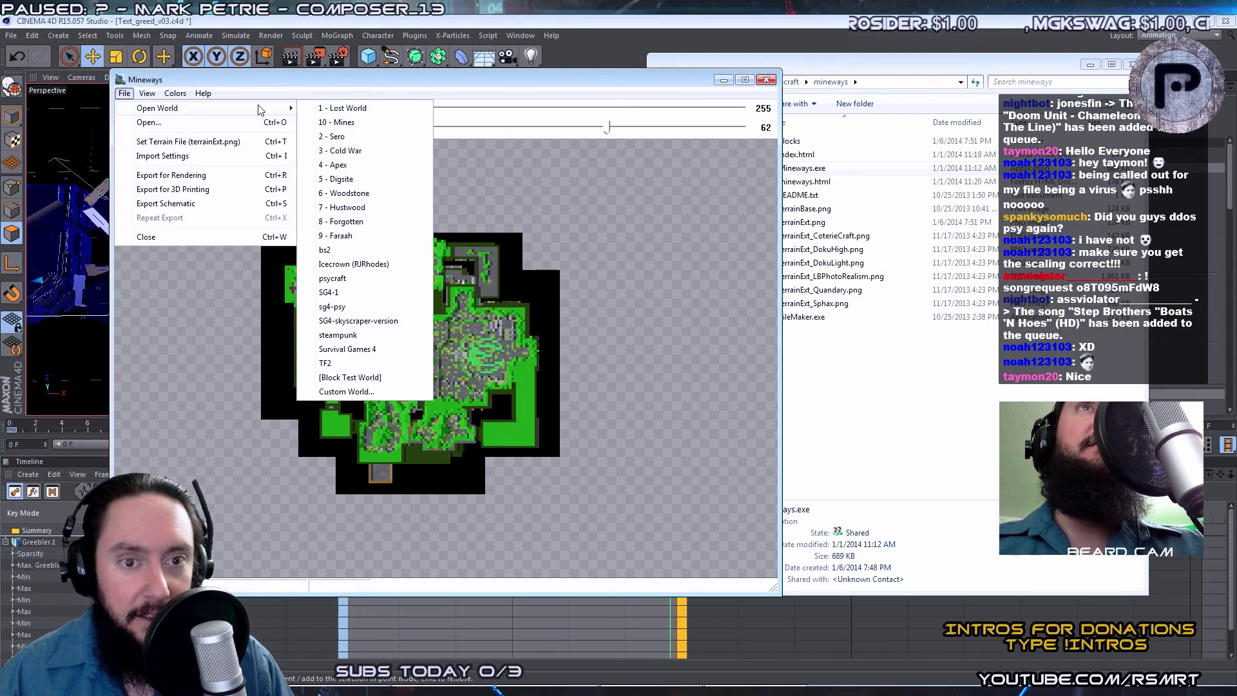
click(336, 181)
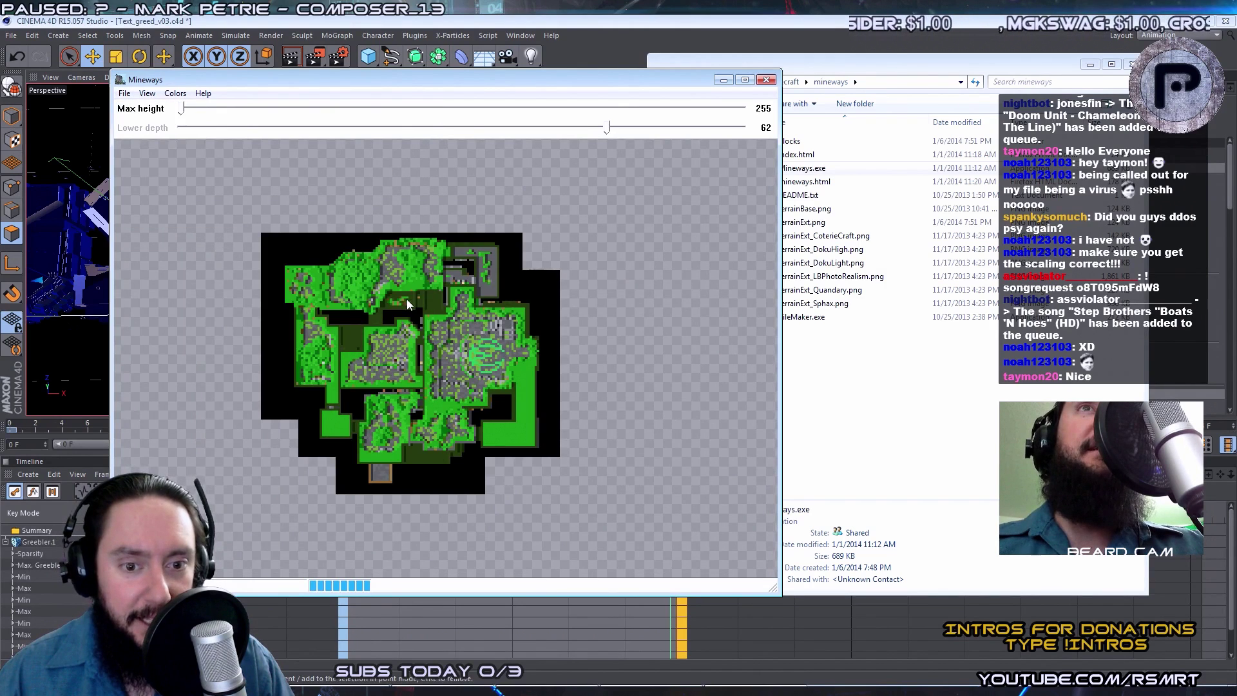
scroll(445, 341, up, 2)
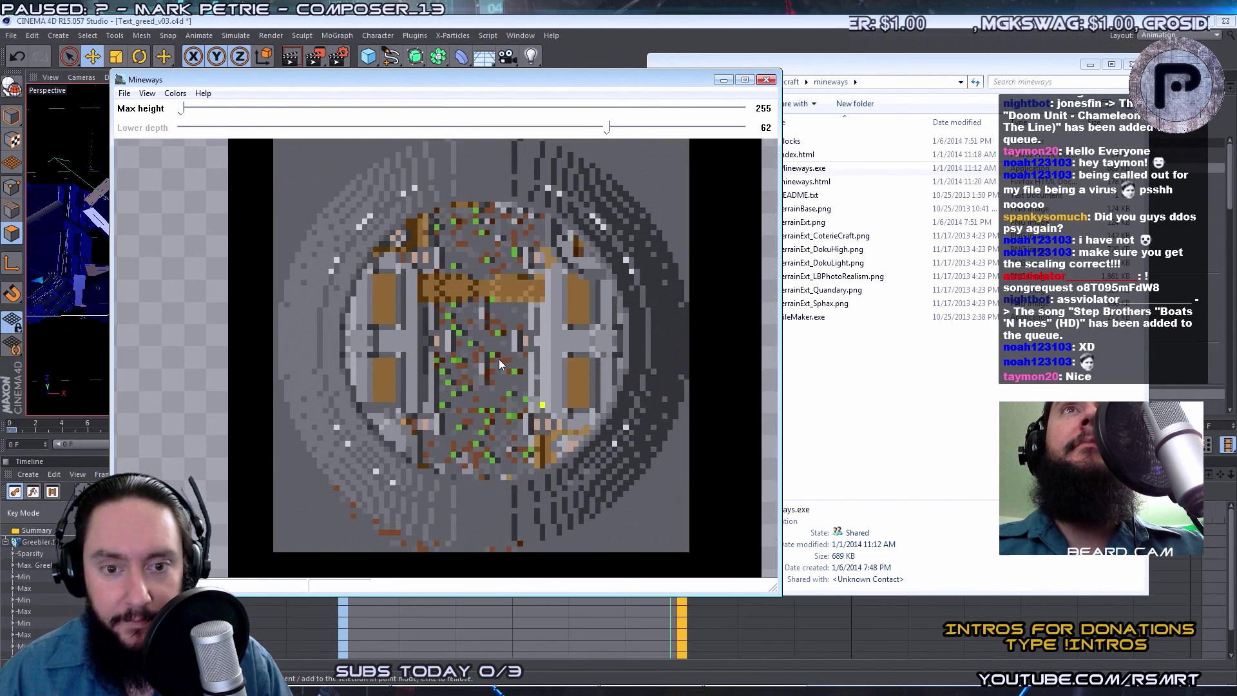
scroll(459, 359, down, 1)
scroll(454, 339, up, 2)
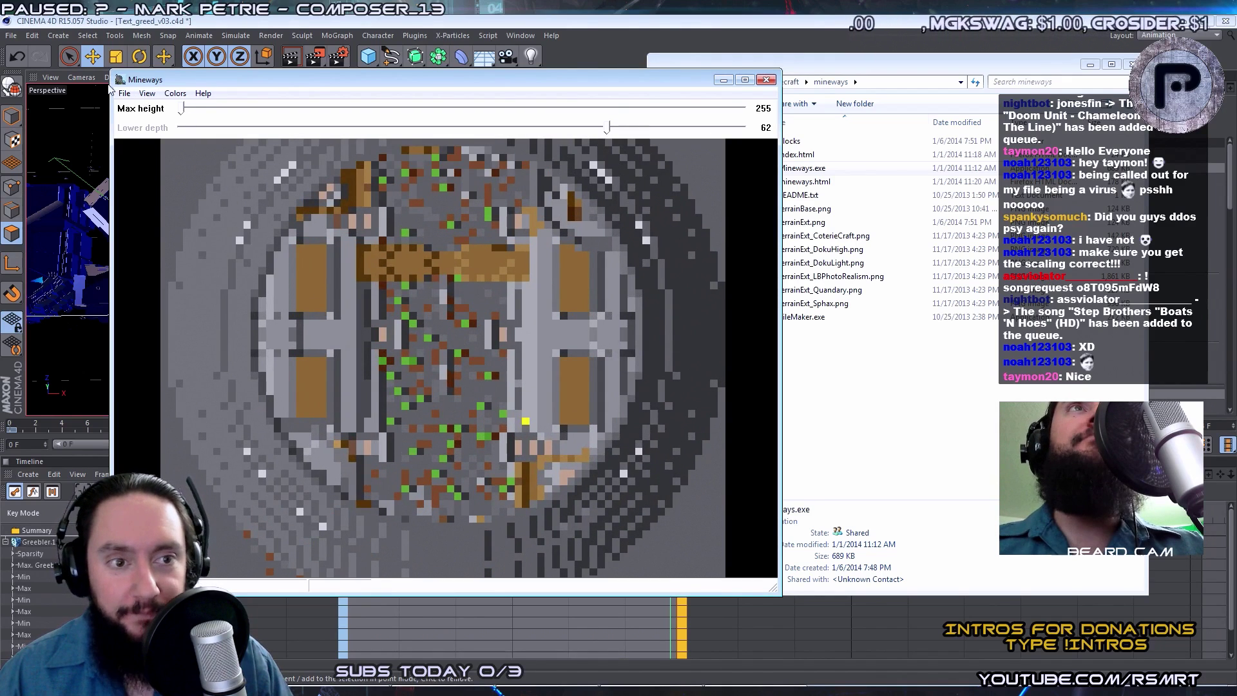
Browse the view and colour options, reopen the world list, and zoom out over the whole arena.
click(145, 94)
mouse_move(125, 93)
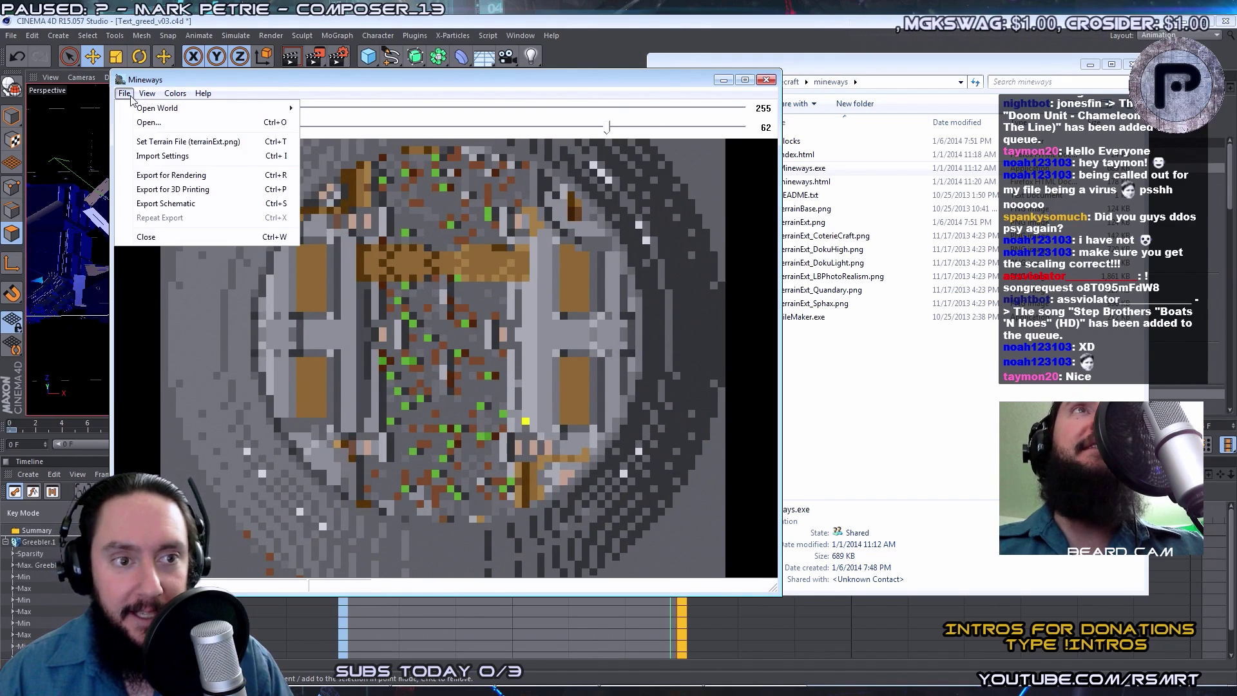
mouse_move(282, 109)
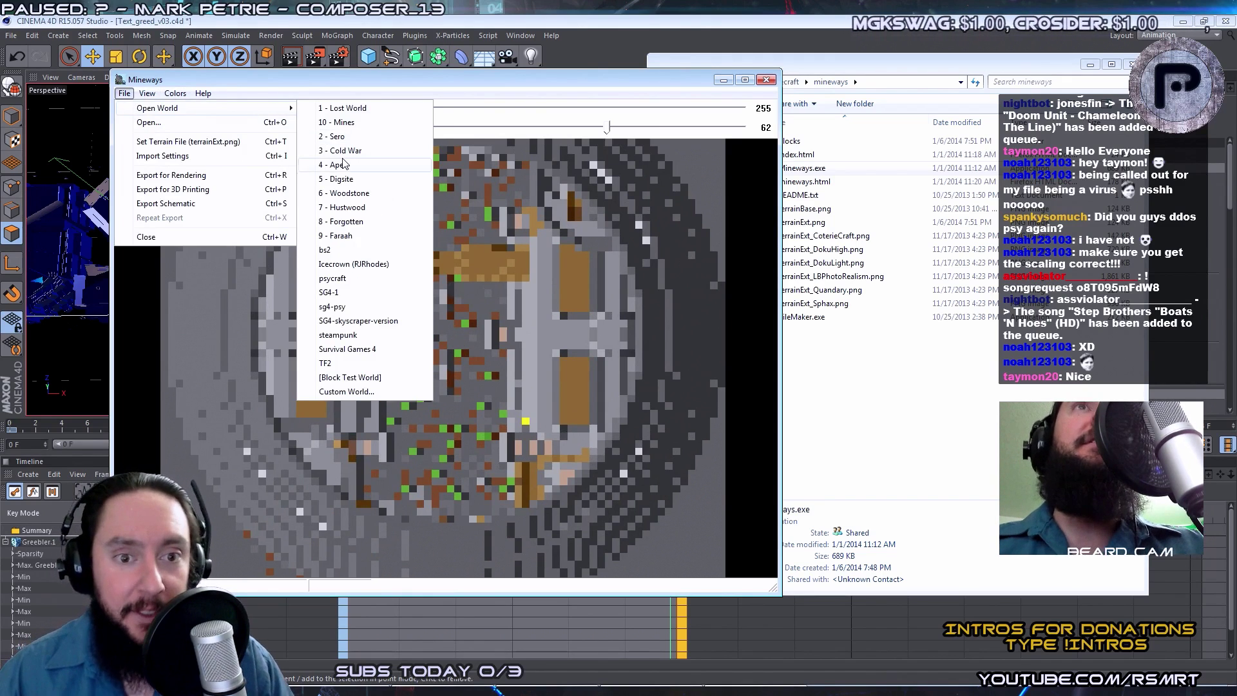
scroll(139, 127, down, 5)
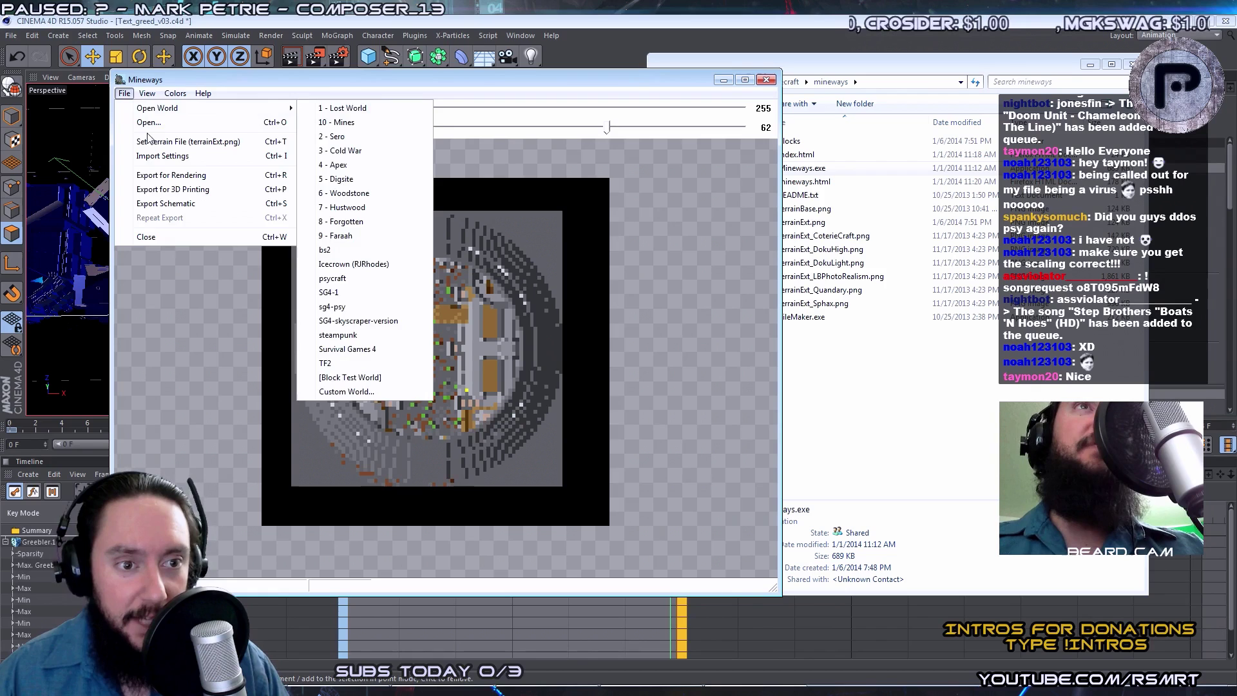
Mark the entire Digsite map as the export area, accepting a lower depth of 19.
click(176, 81)
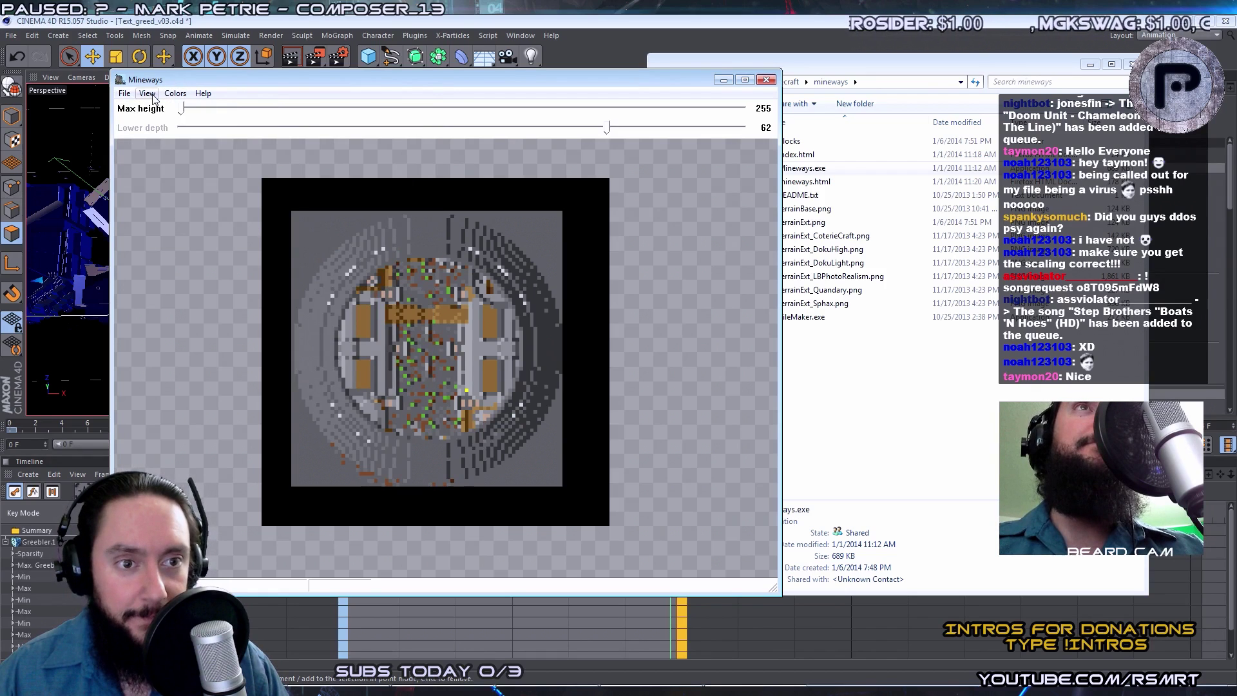
drag(289, 204, 279, 199)
right_drag(279, 199, 350, 286)
click(733, 422)
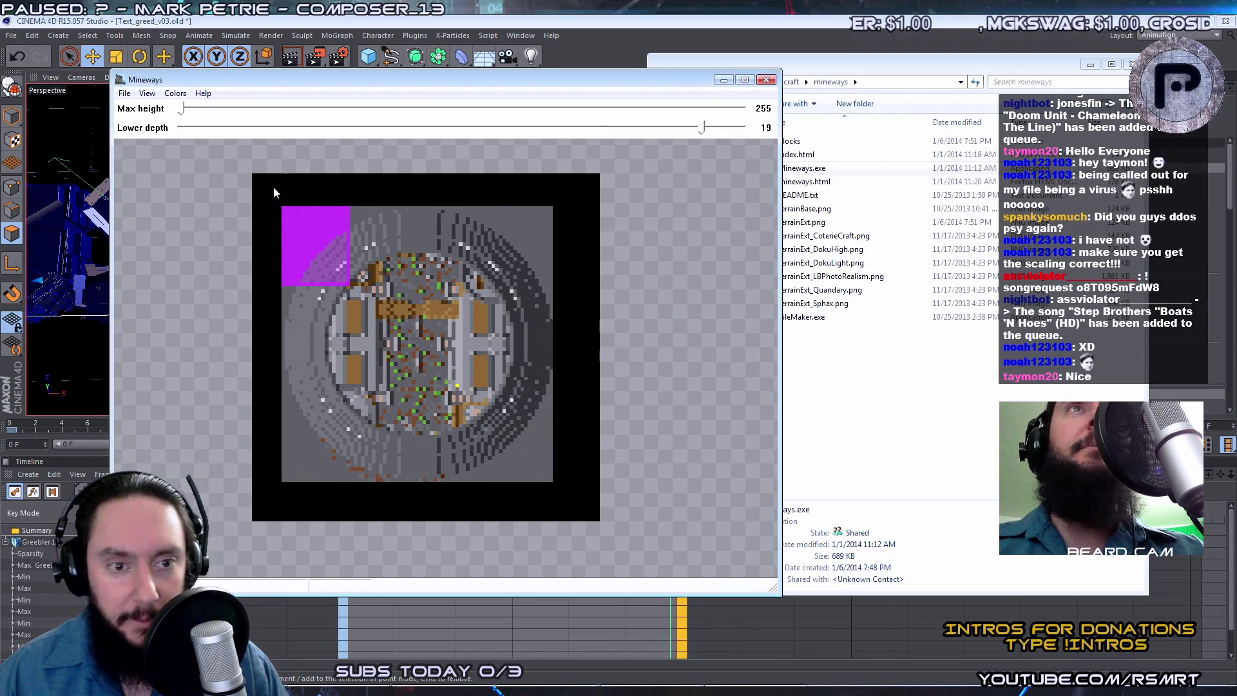
right_drag(276, 200, 556, 481)
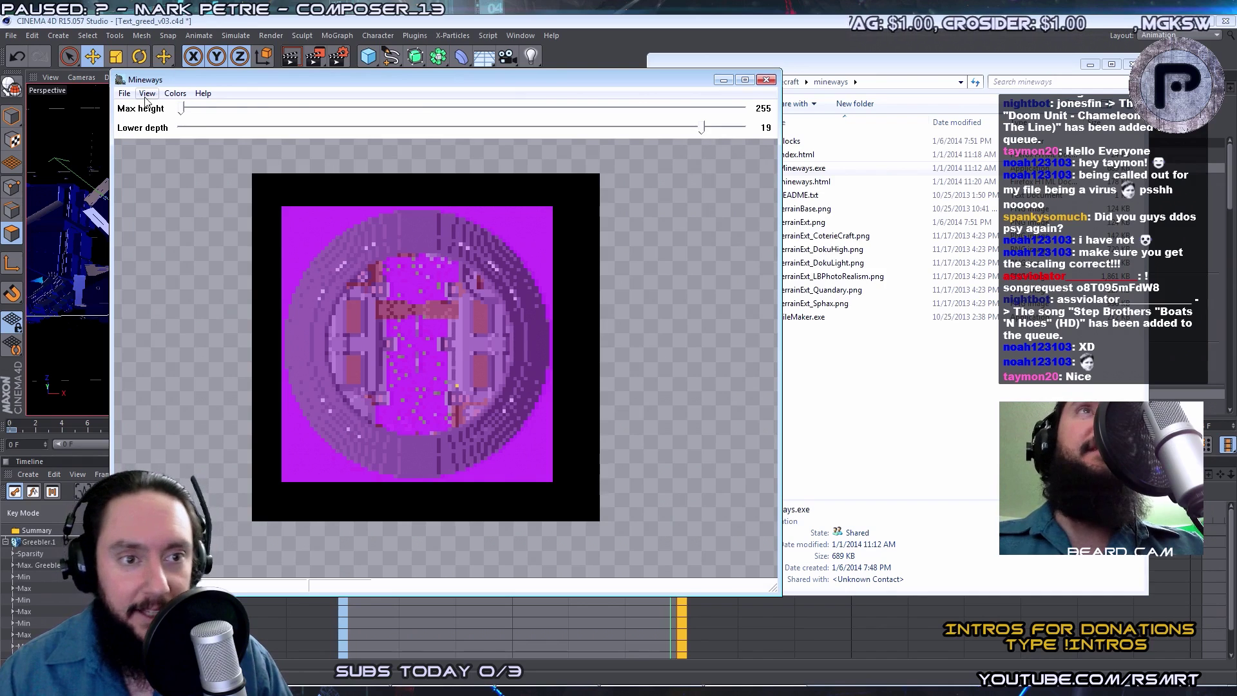
click(124, 94)
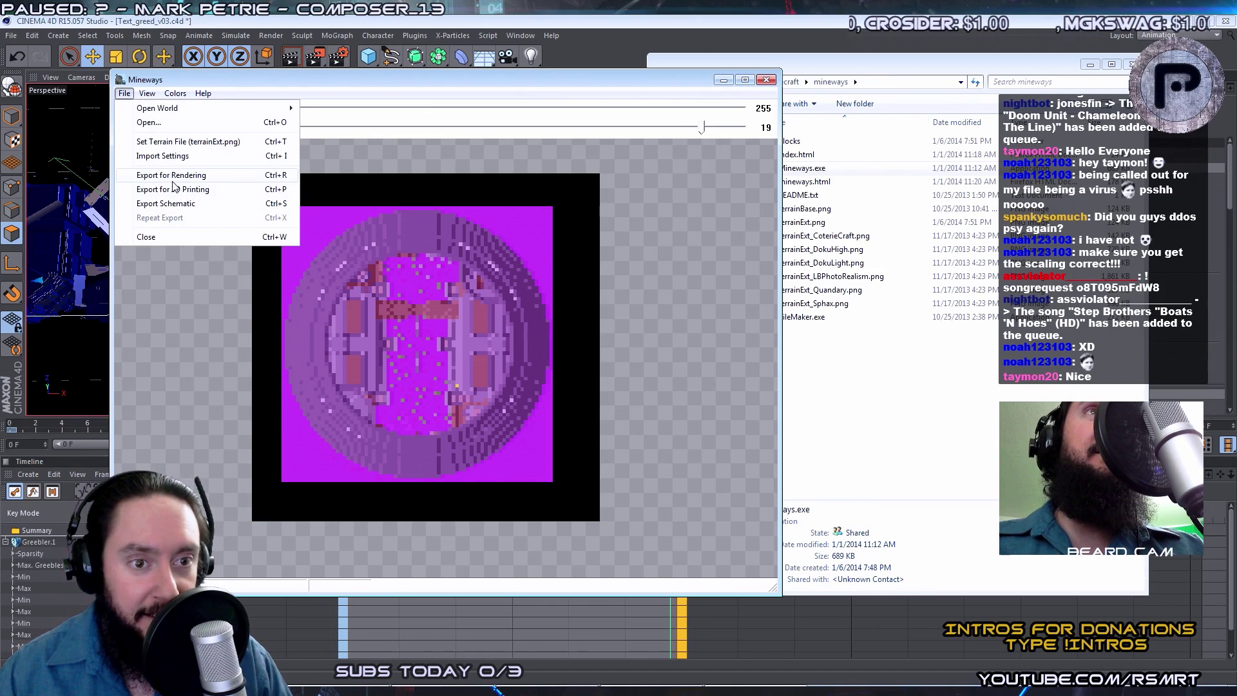
Save the model for rendering as Wavefront OBJ 'digsite' in a new digsite folder.
click(173, 180)
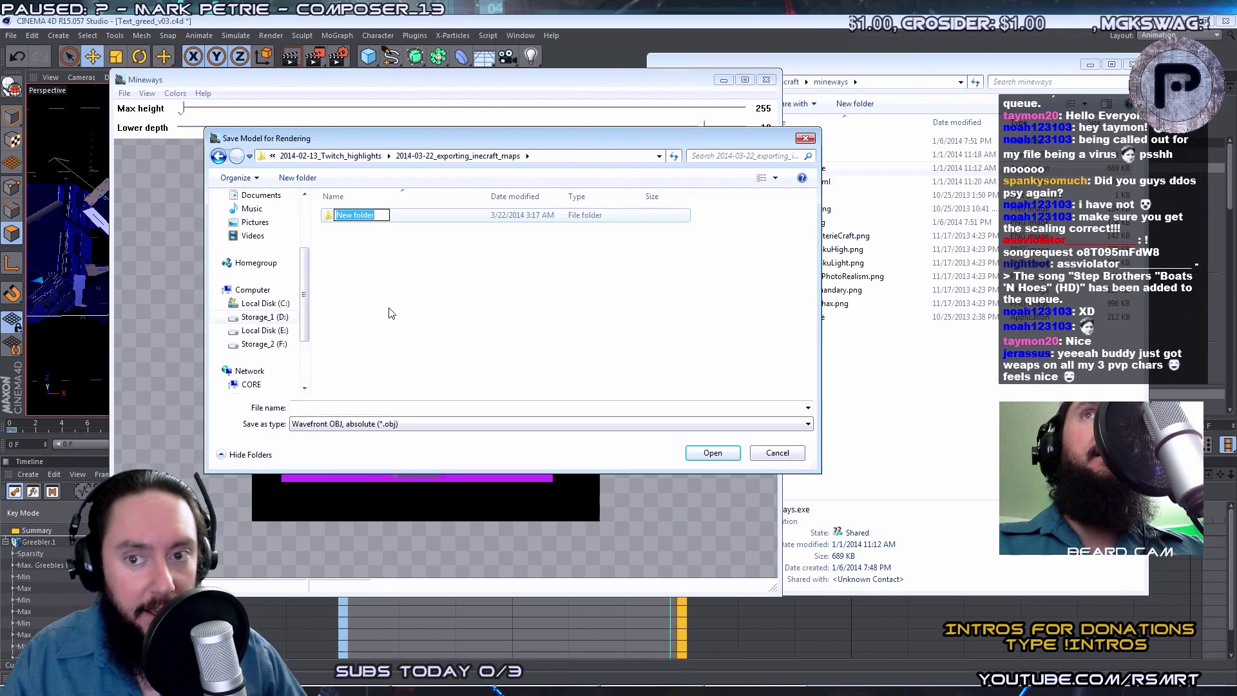
text(di)
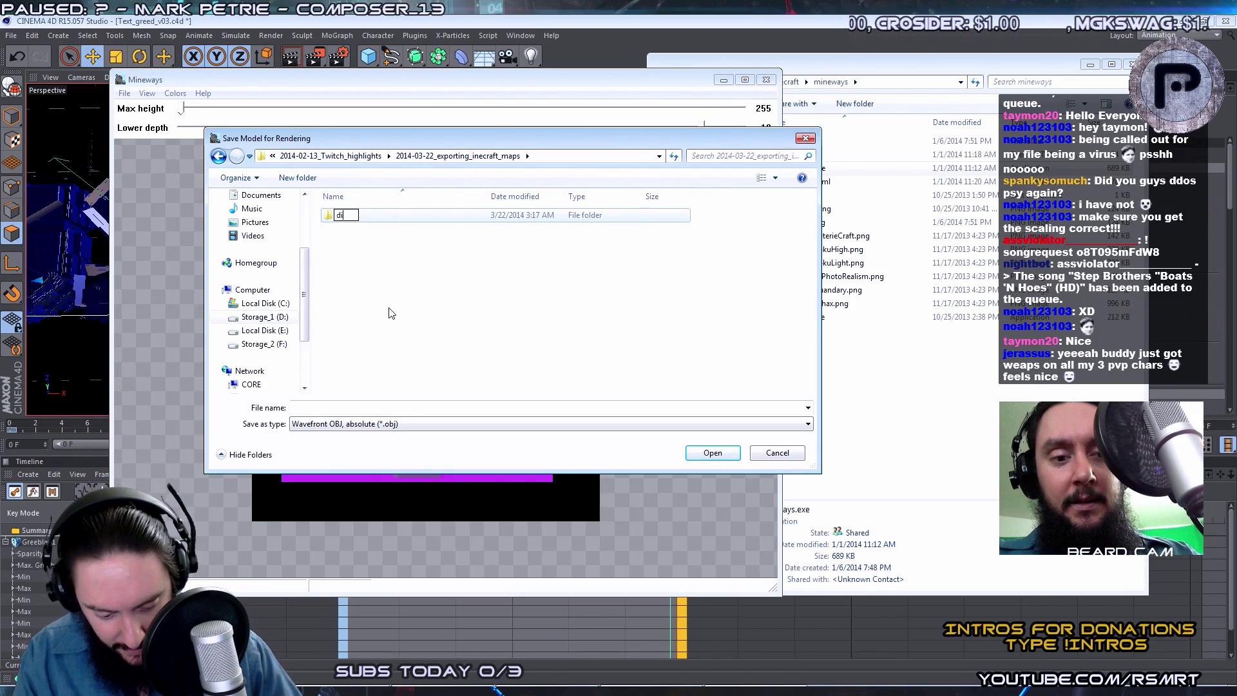
text(gsite)
click(389, 313)
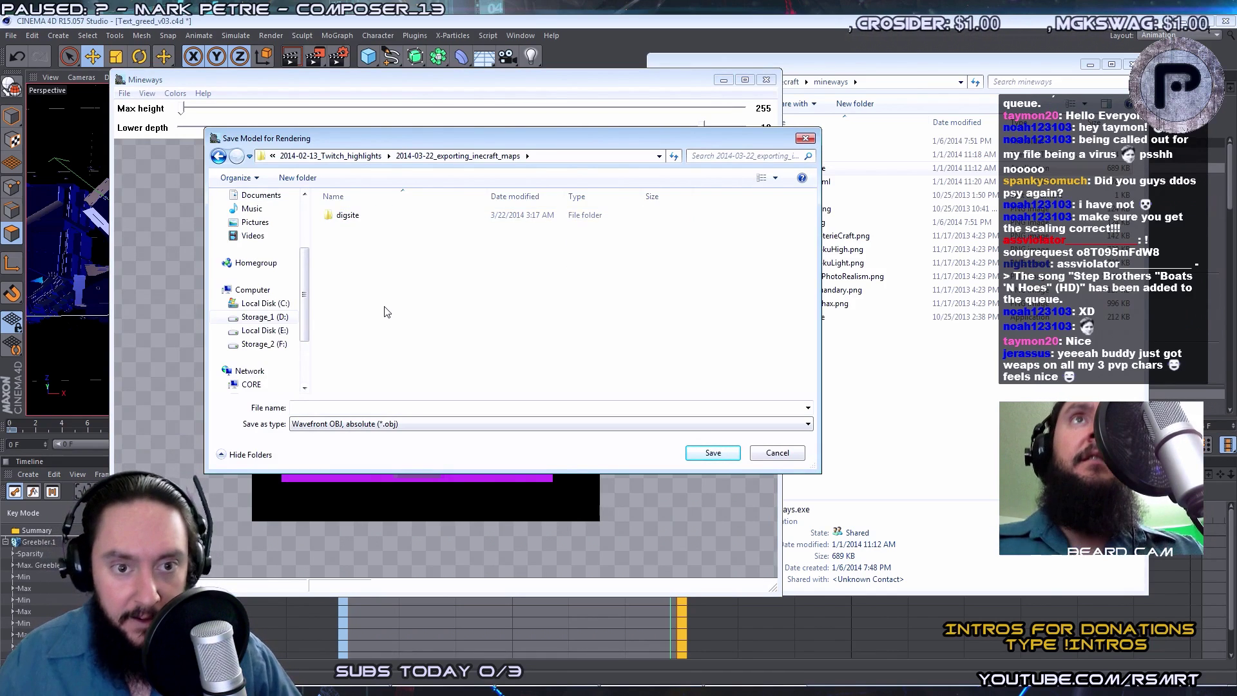
double_click(341, 216)
click(336, 407)
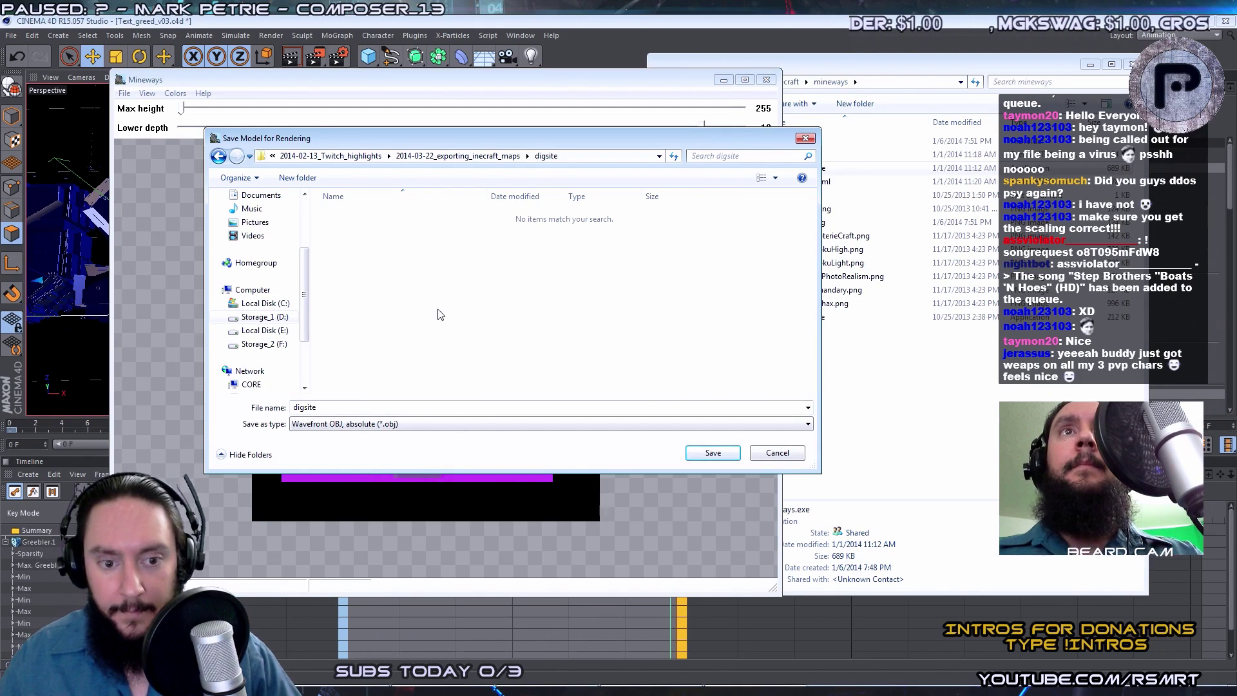
click(709, 453)
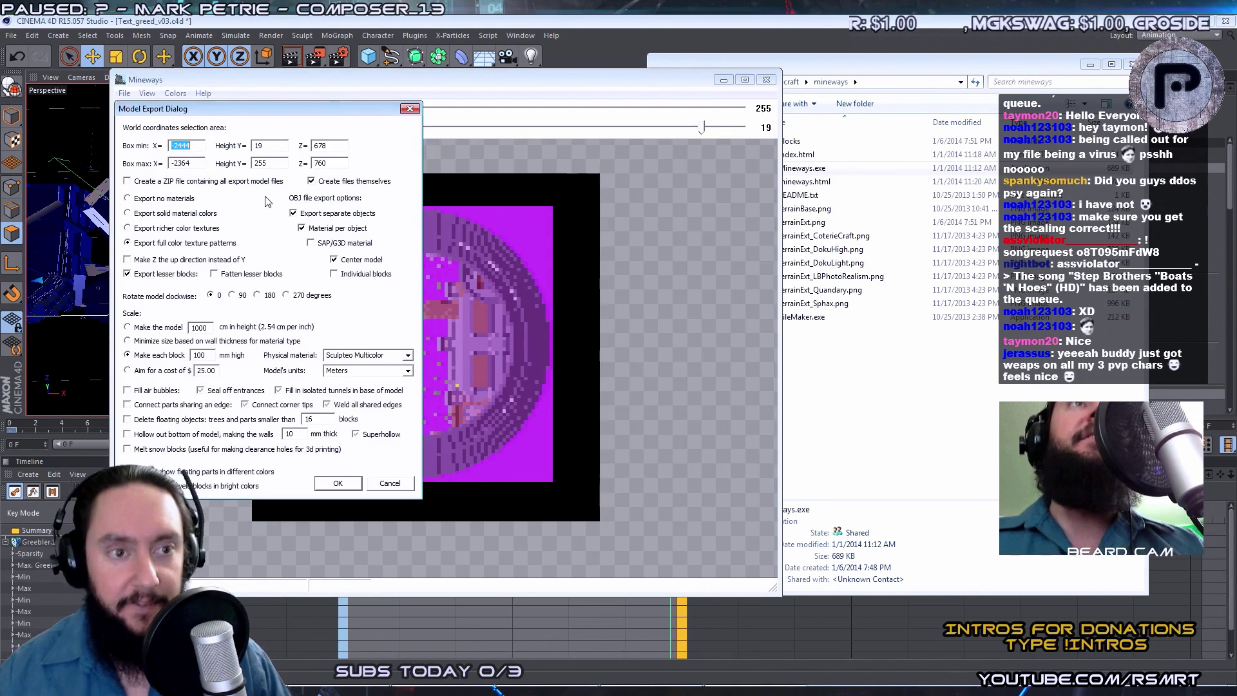
drag(280, 106, 376, 93)
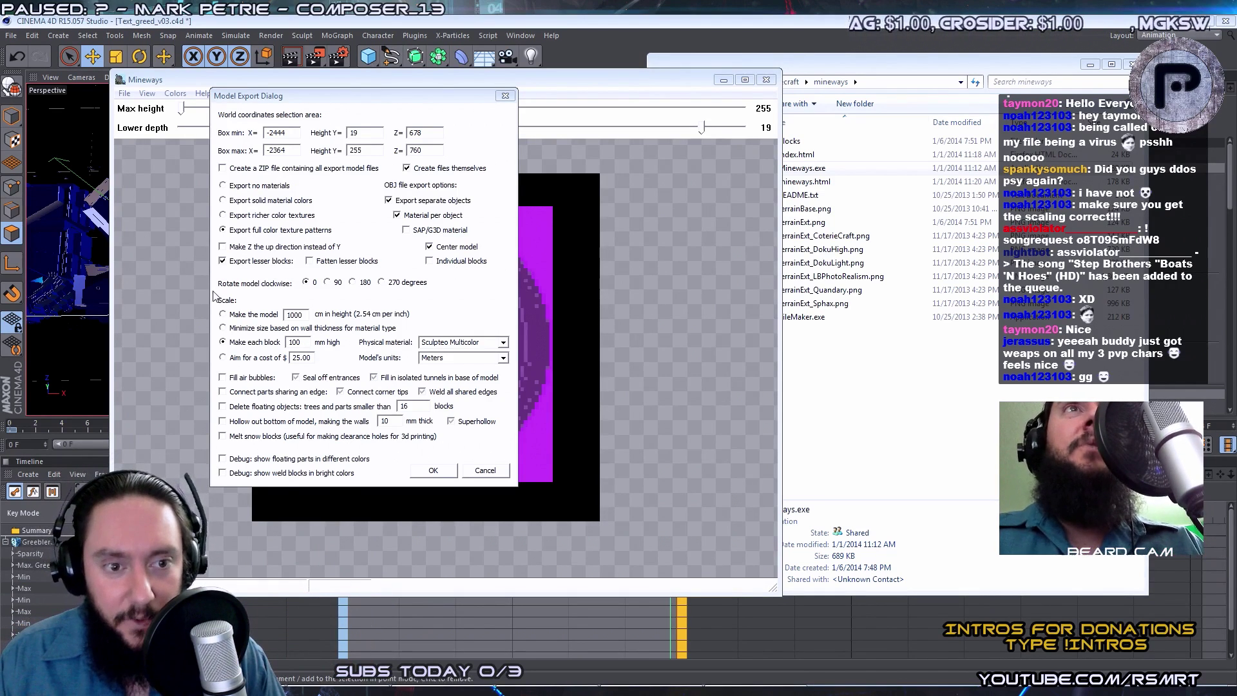
Accept the export settings to export the digsite model, then bring Explorer forward.
click(431, 471)
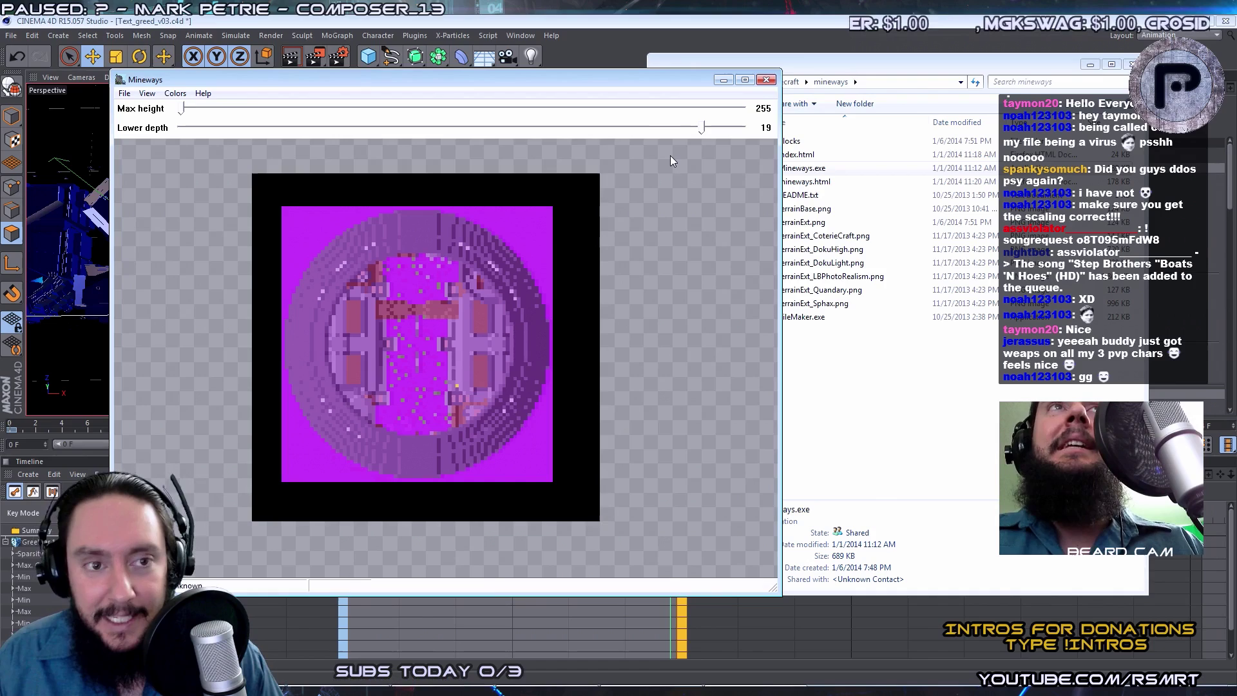
click(844, 70)
Browse to 2014-03-22_exporting_inecraft_maps > digsite and open digsite.obj in Cinema 4D.
click(735, 82)
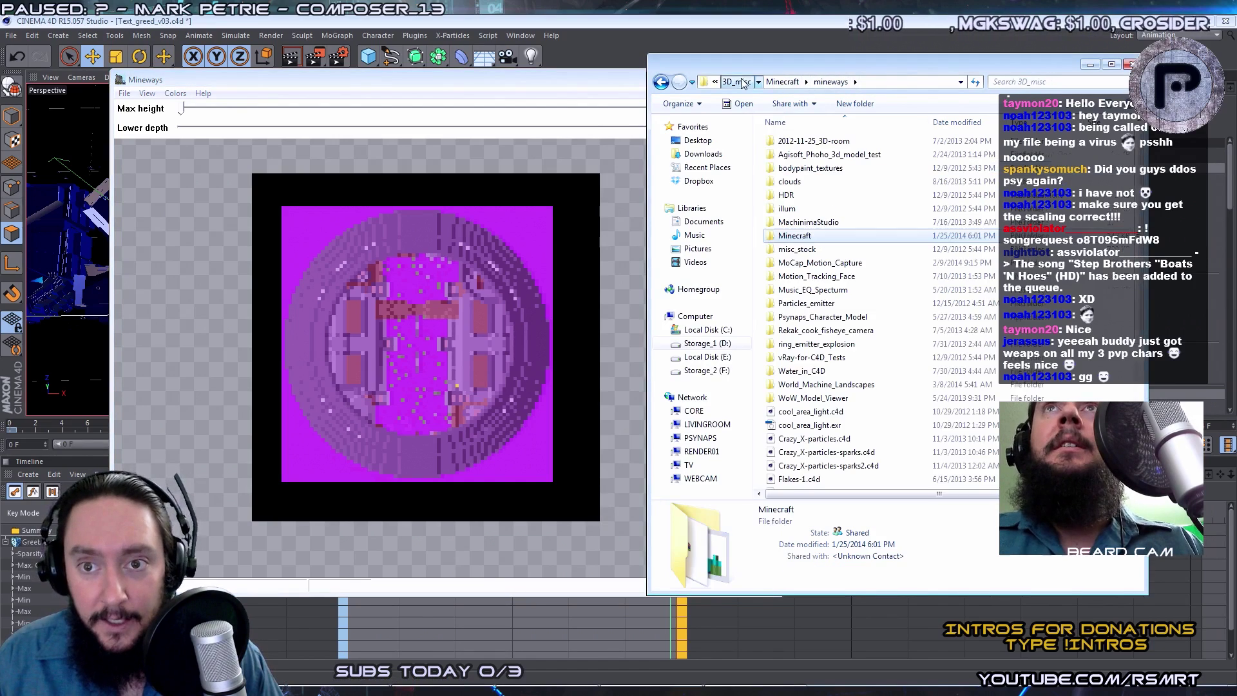
click(825, 82)
scroll(830, 327, down, 4)
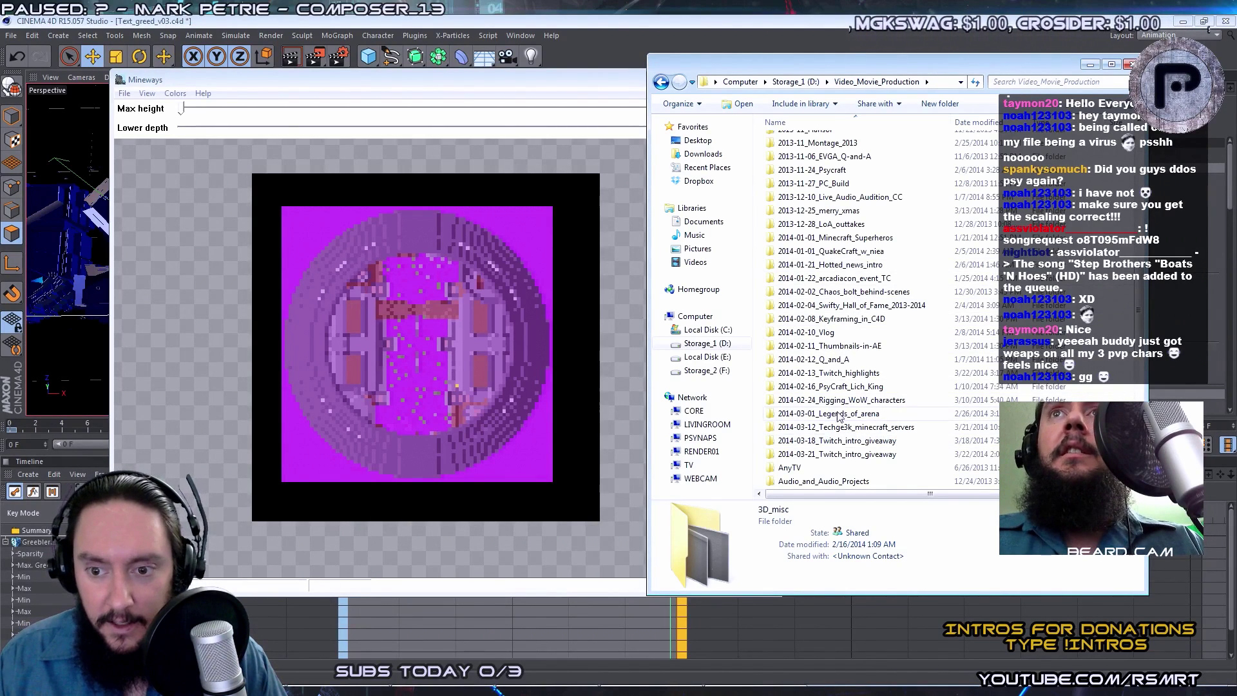
double_click(832, 373)
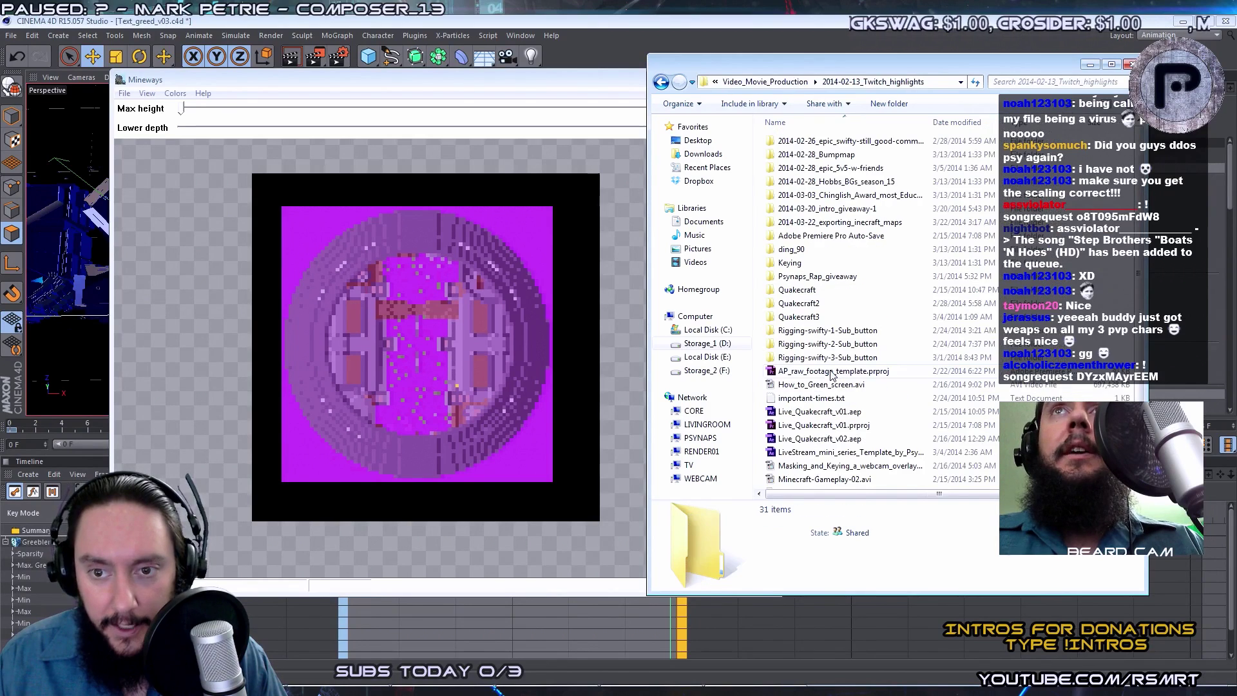
double_click(830, 223)
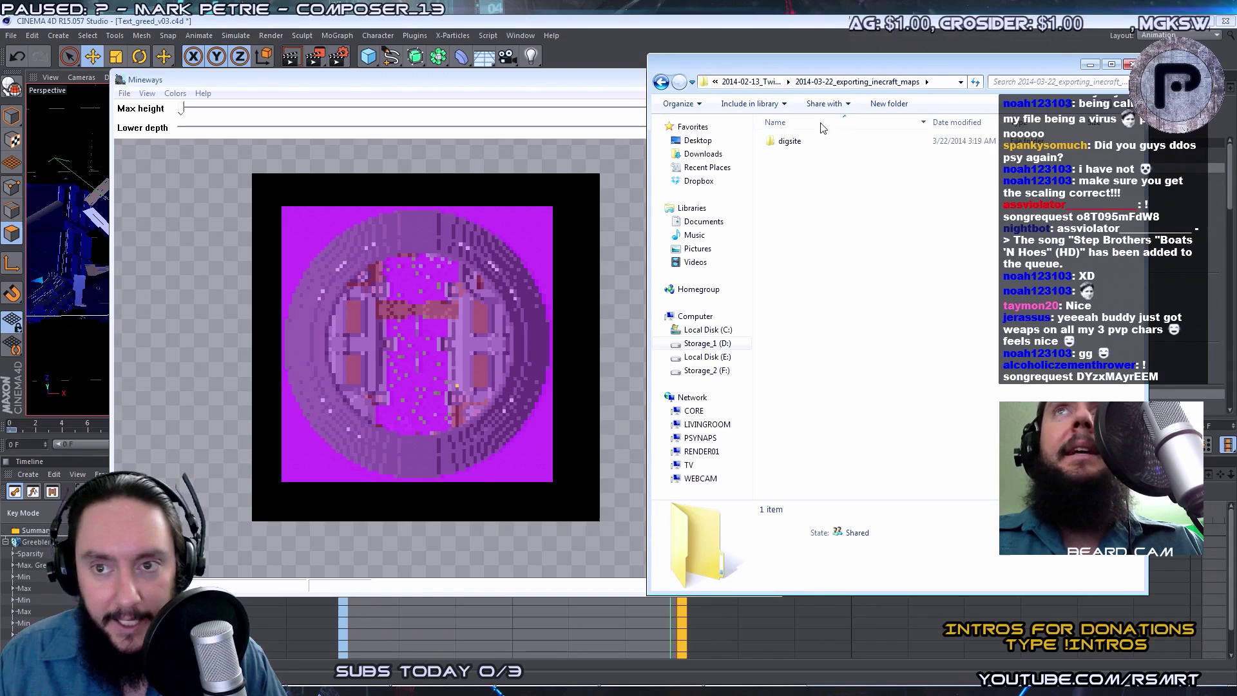
double_click(797, 141)
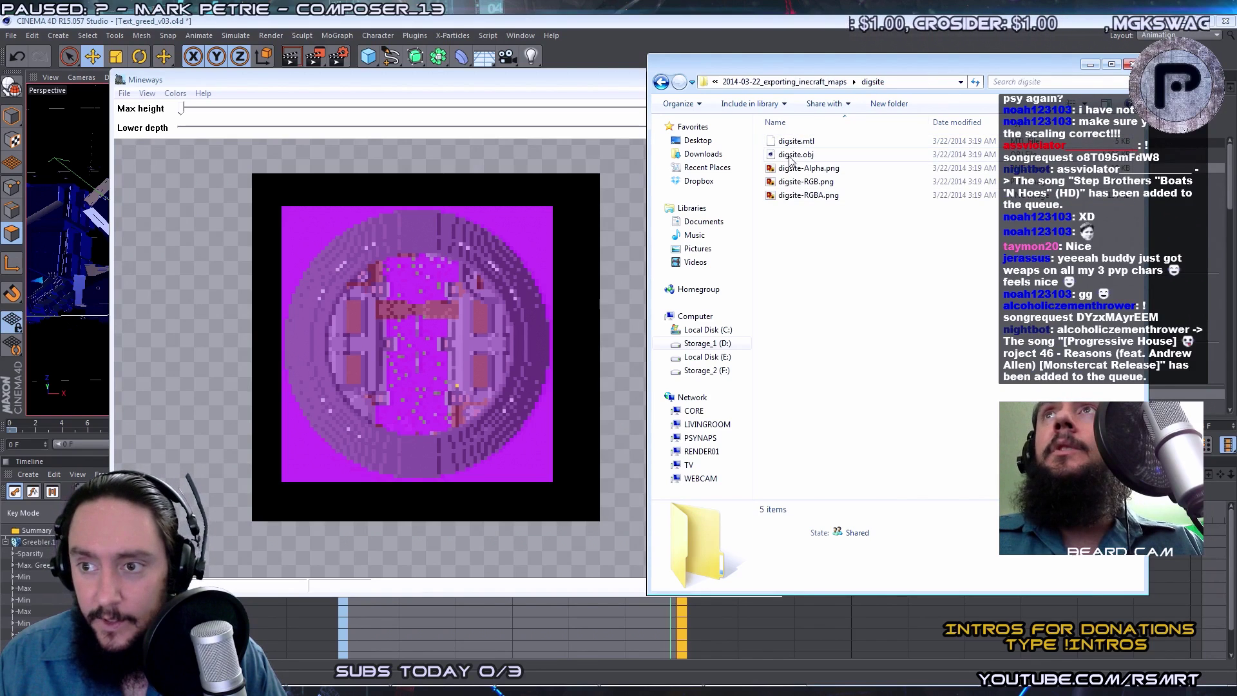
click(791, 158)
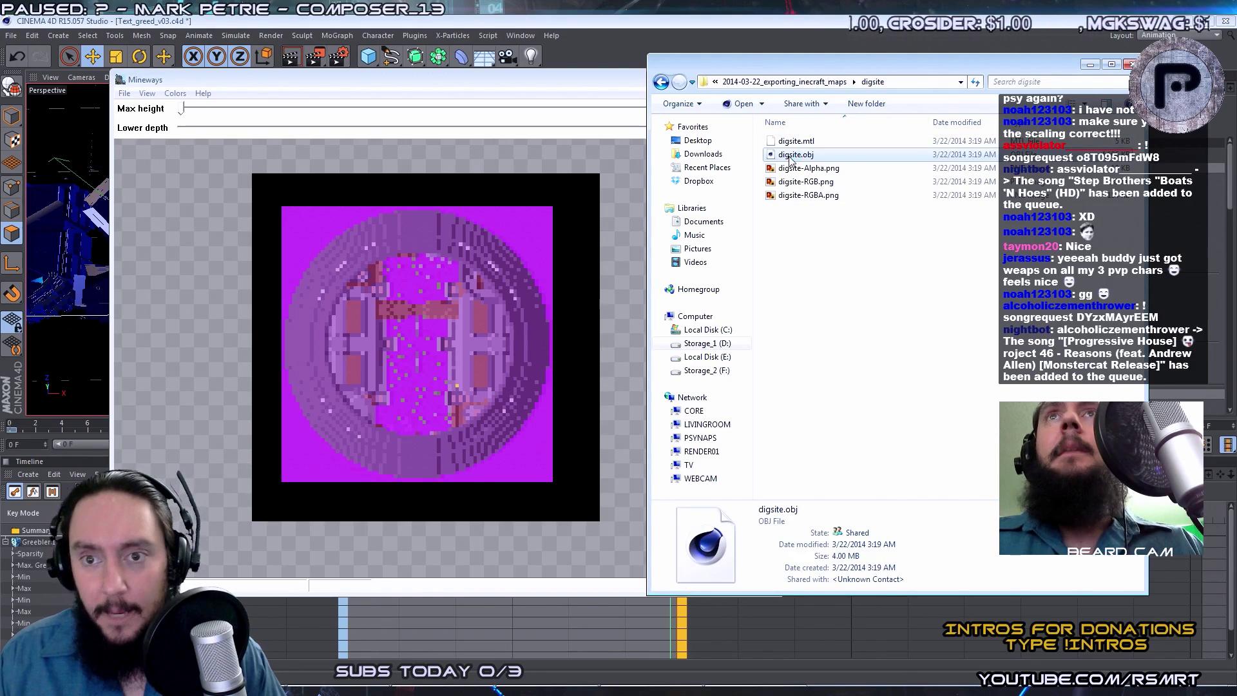
double_click(791, 155)
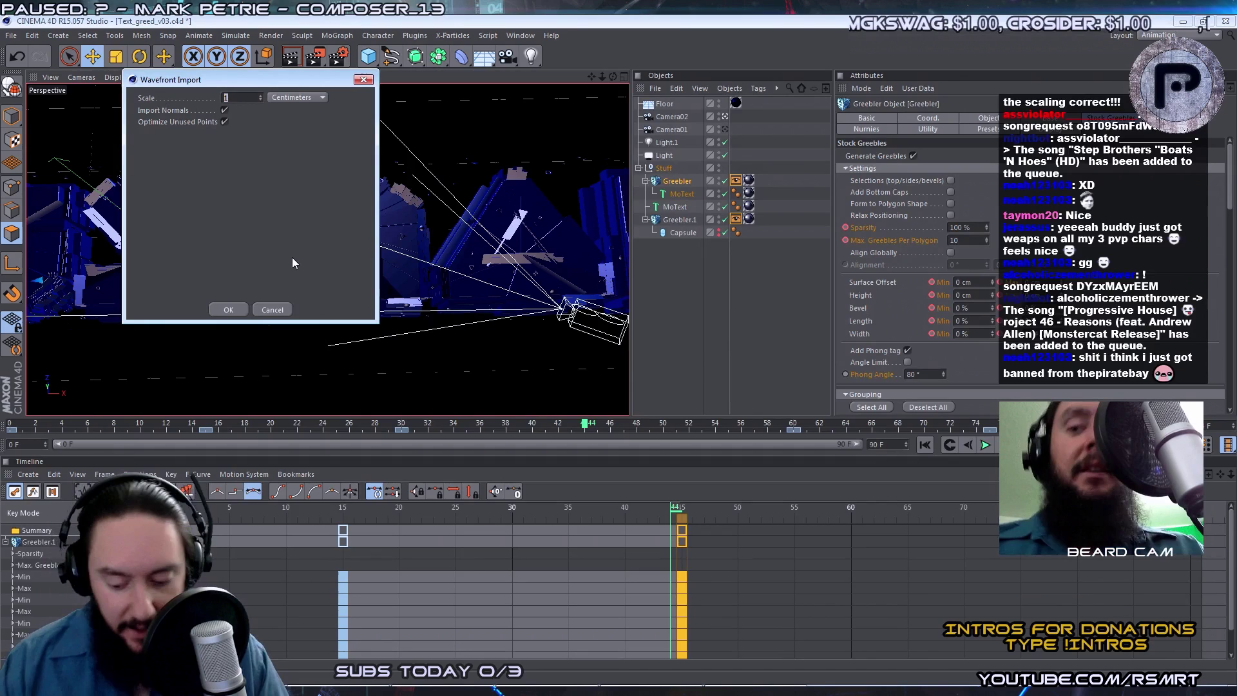
Import digsite.obj with the Wavefront import scale set to 10 centimetres.
text(0)
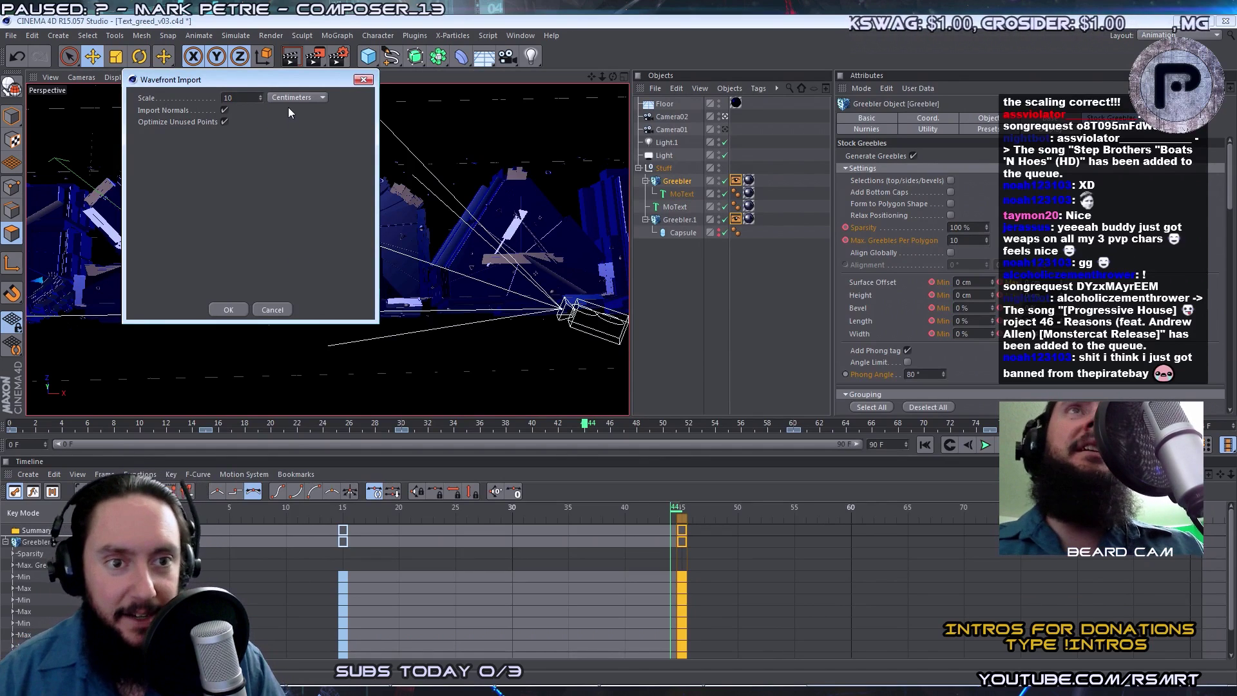
drag(272, 83, 275, 99)
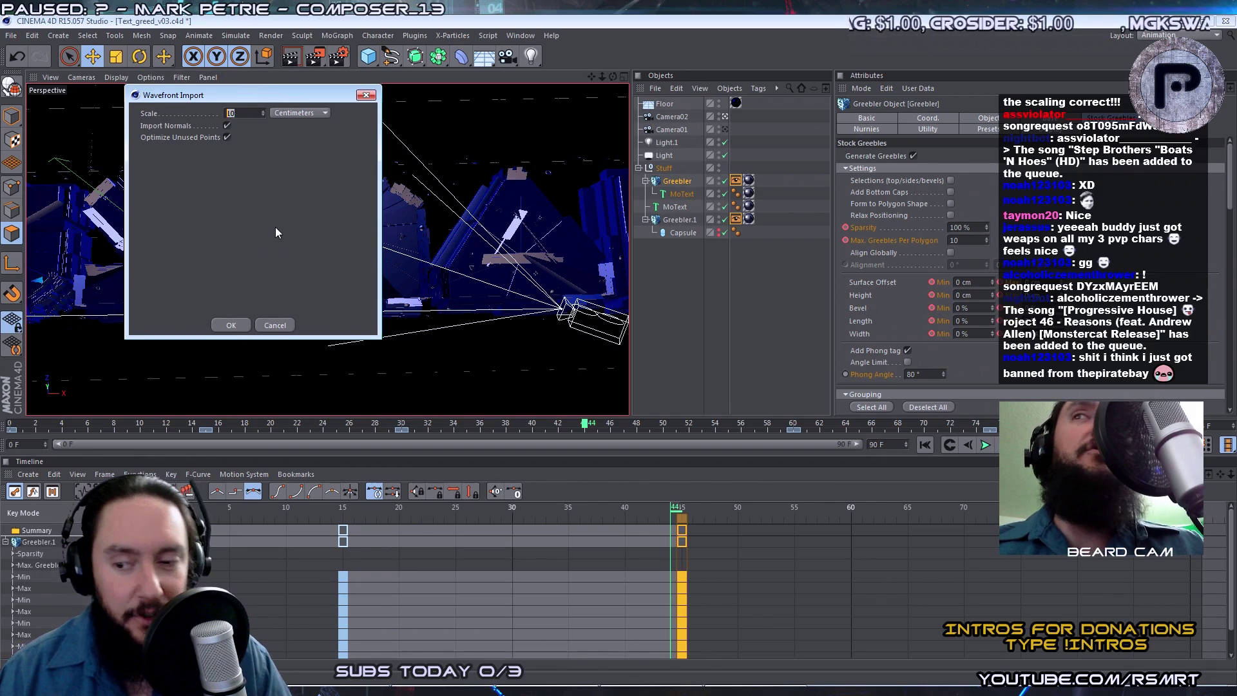
click(232, 325)
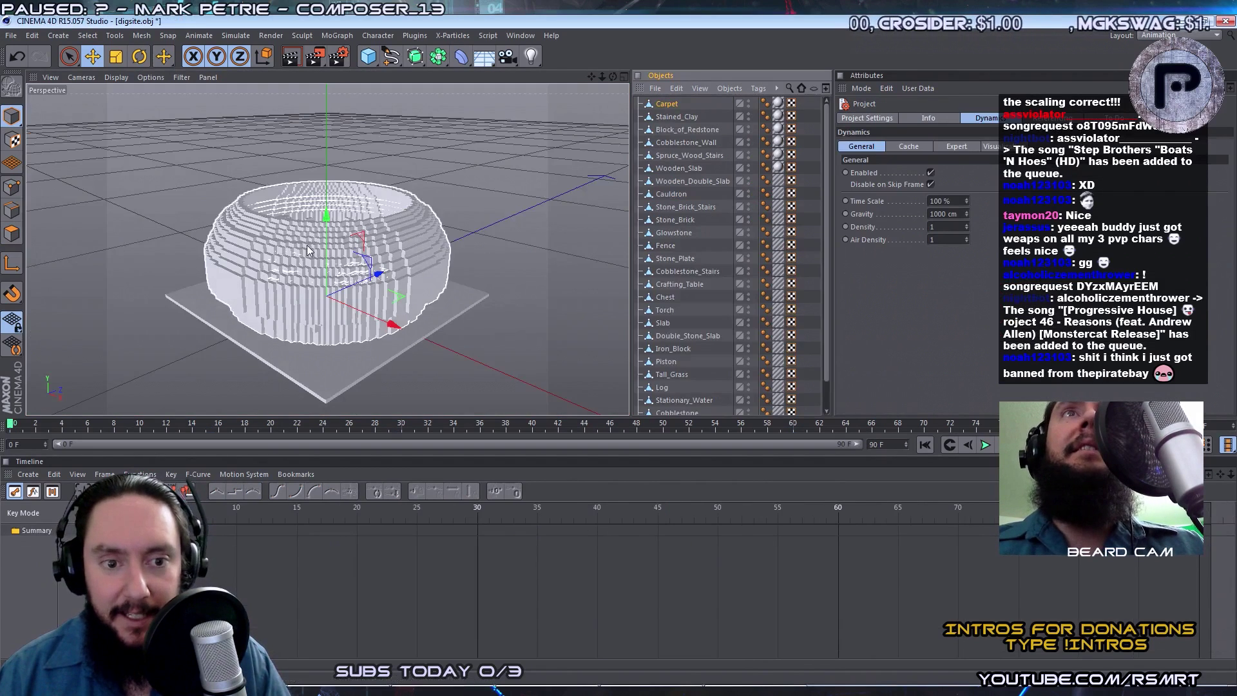
scroll(306, 245, up, 10)
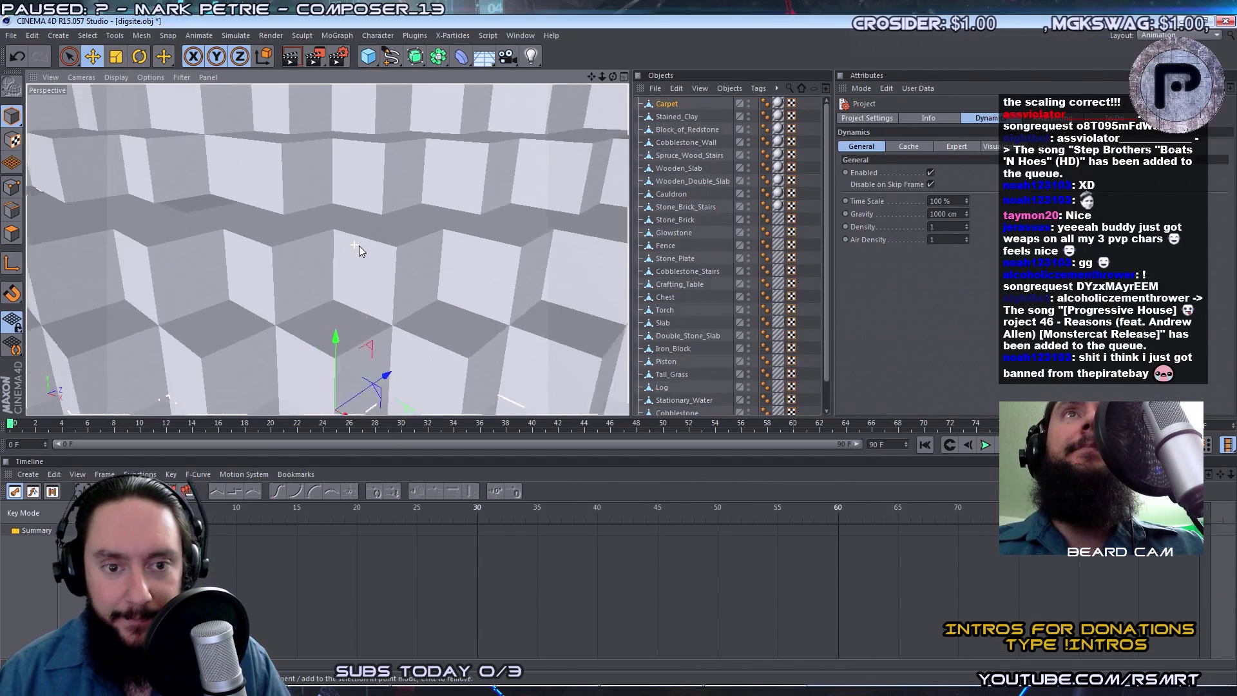
scroll(359, 245, up, 5)
scroll(361, 246, down, 10)
alt+drag(361, 246, 543, 115)
scroll(543, 115, up, 5)
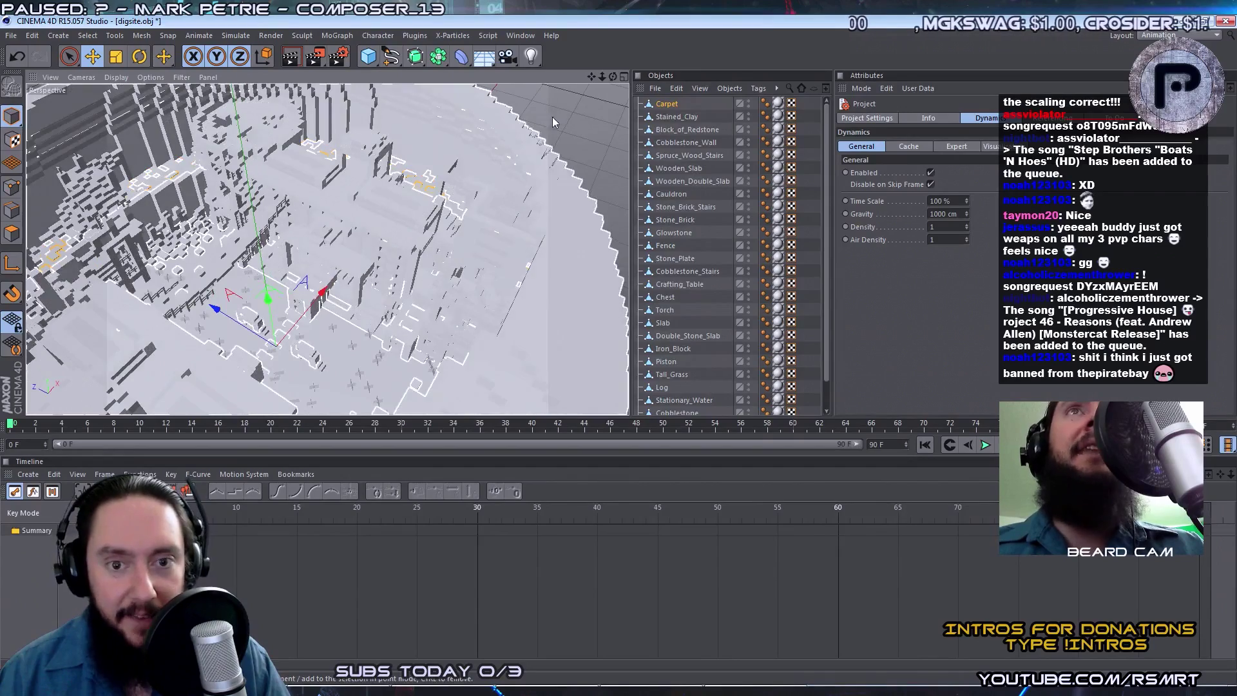
drag(612, 76, 613, 76)
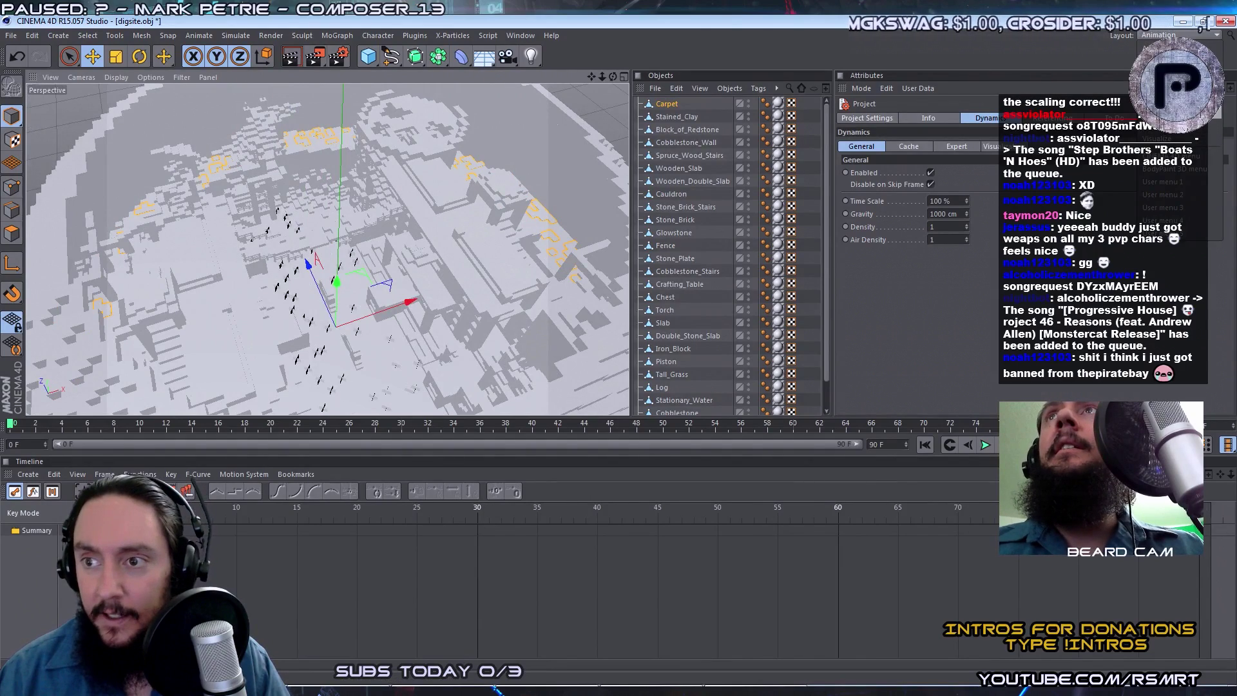
Select all imported materials and turn off their Specular channel.
click(1166, 48)
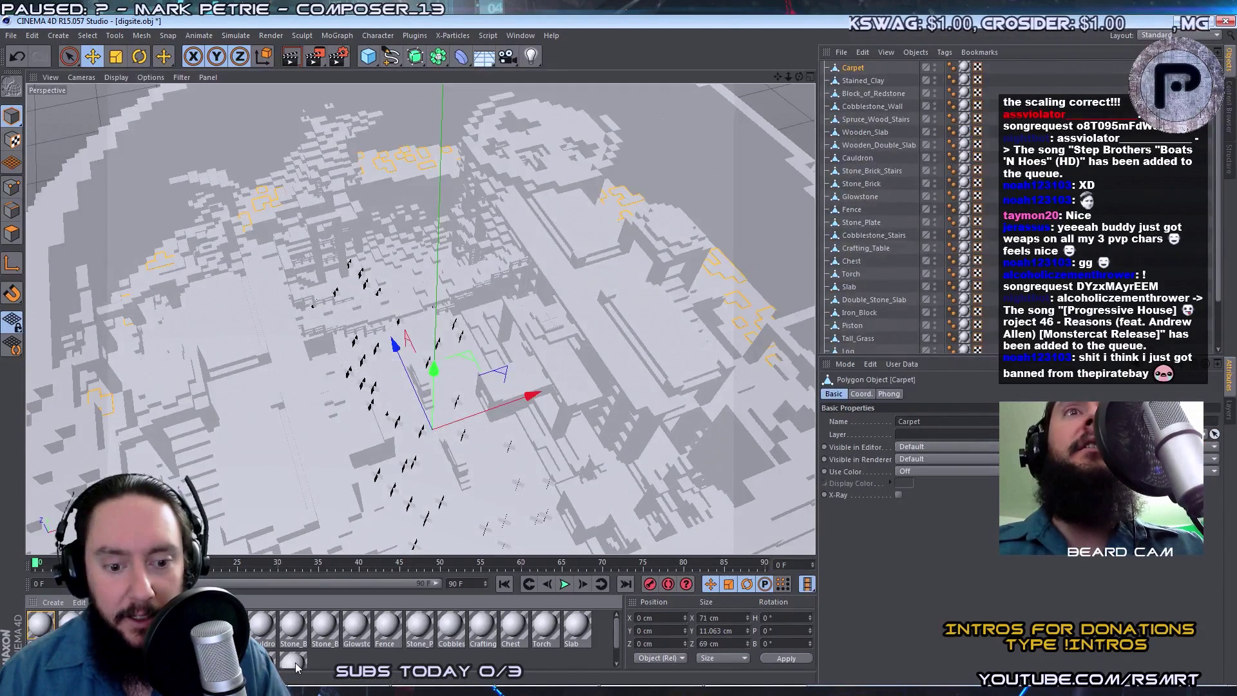
key(ctrl+a)
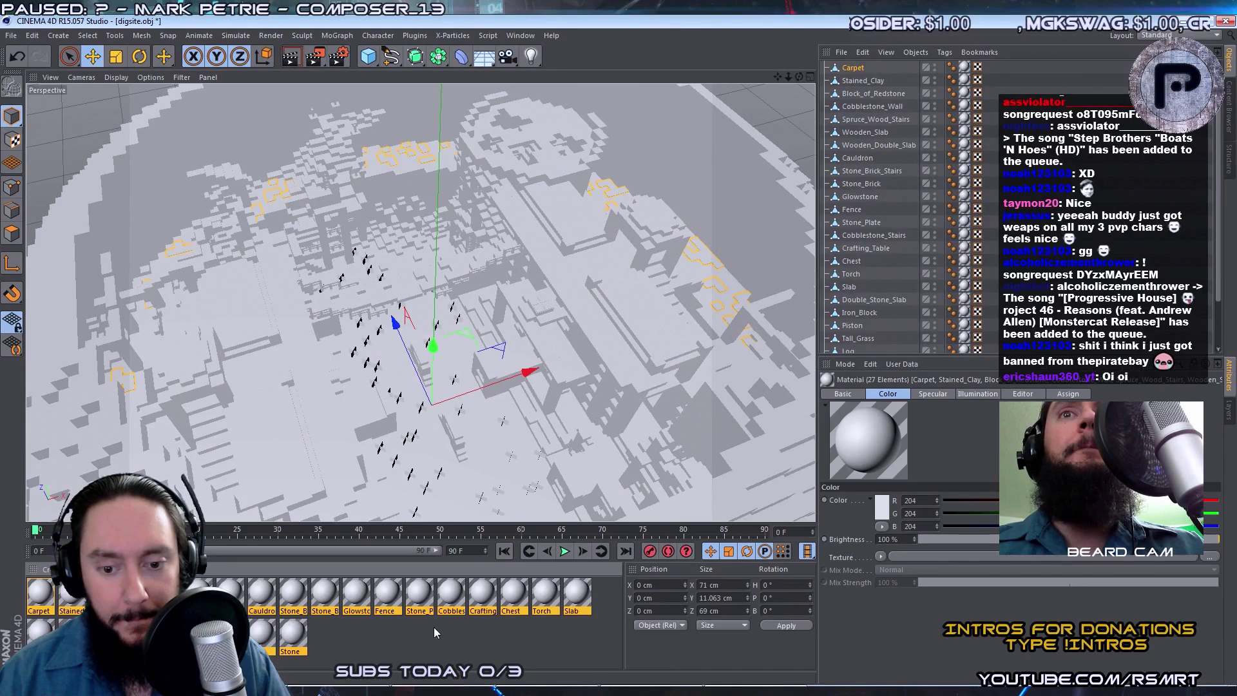
double_click(292, 635)
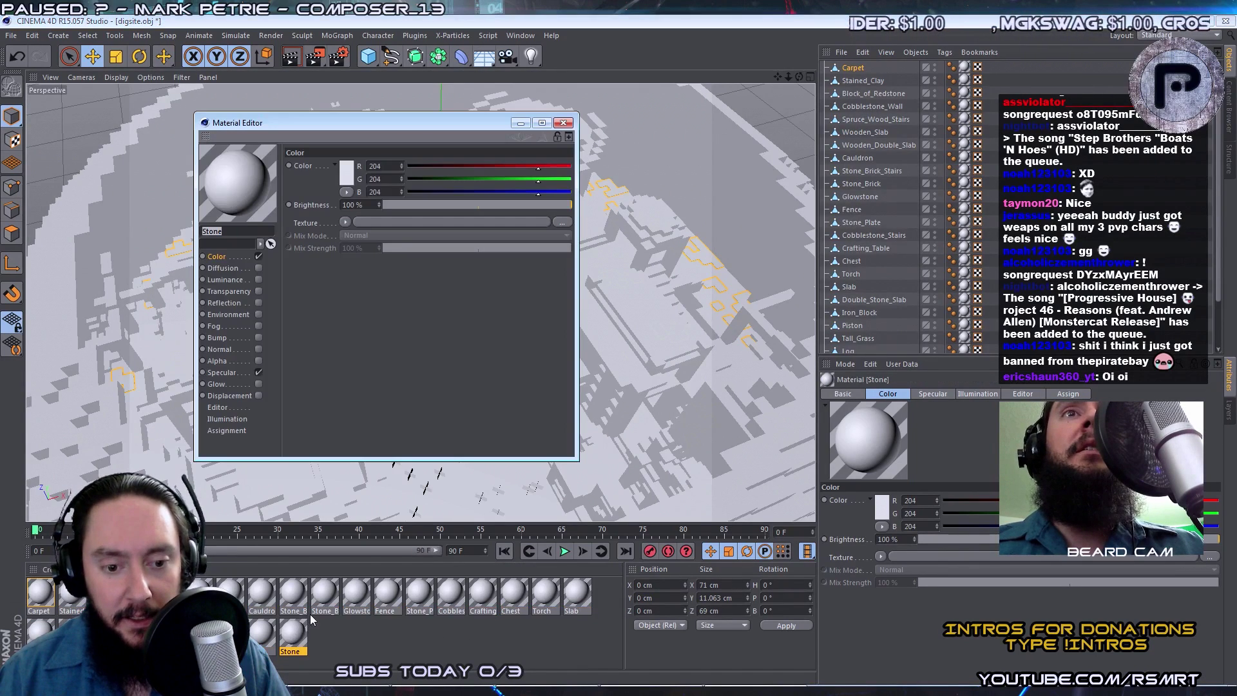
key(ctrl+a)
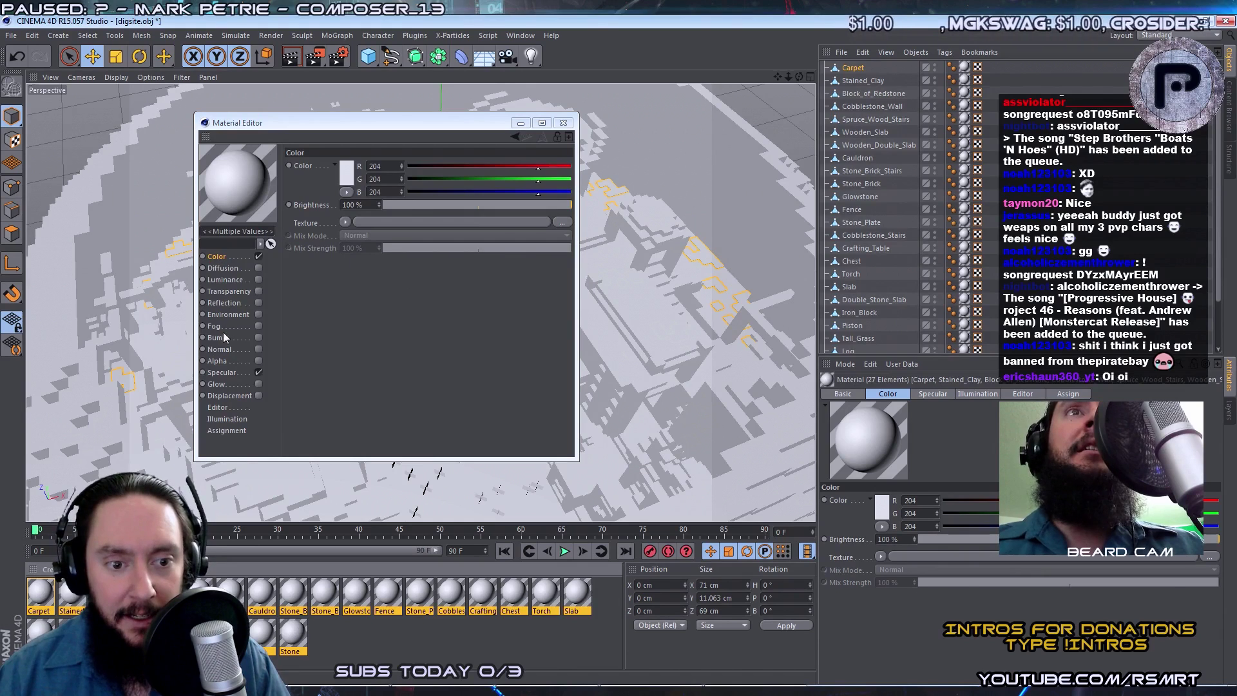
click(258, 372)
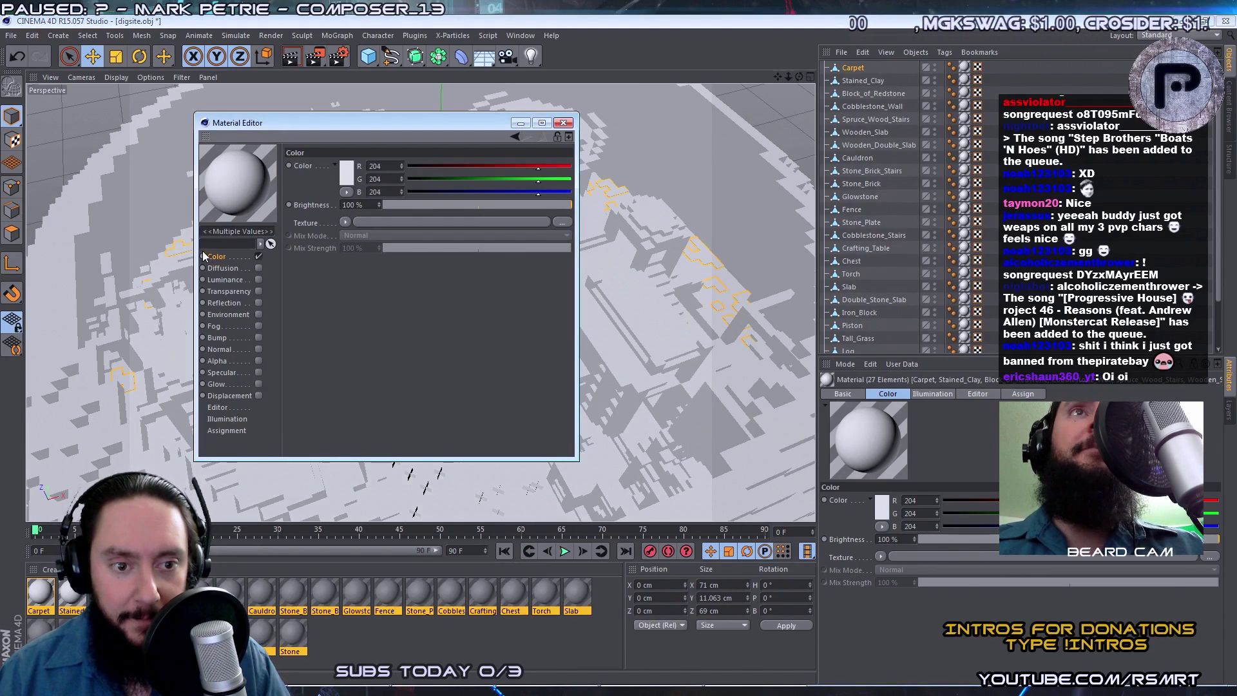
Load digsite-RGB.png from the digsite folder as the materials' Color texture.
click(401, 222)
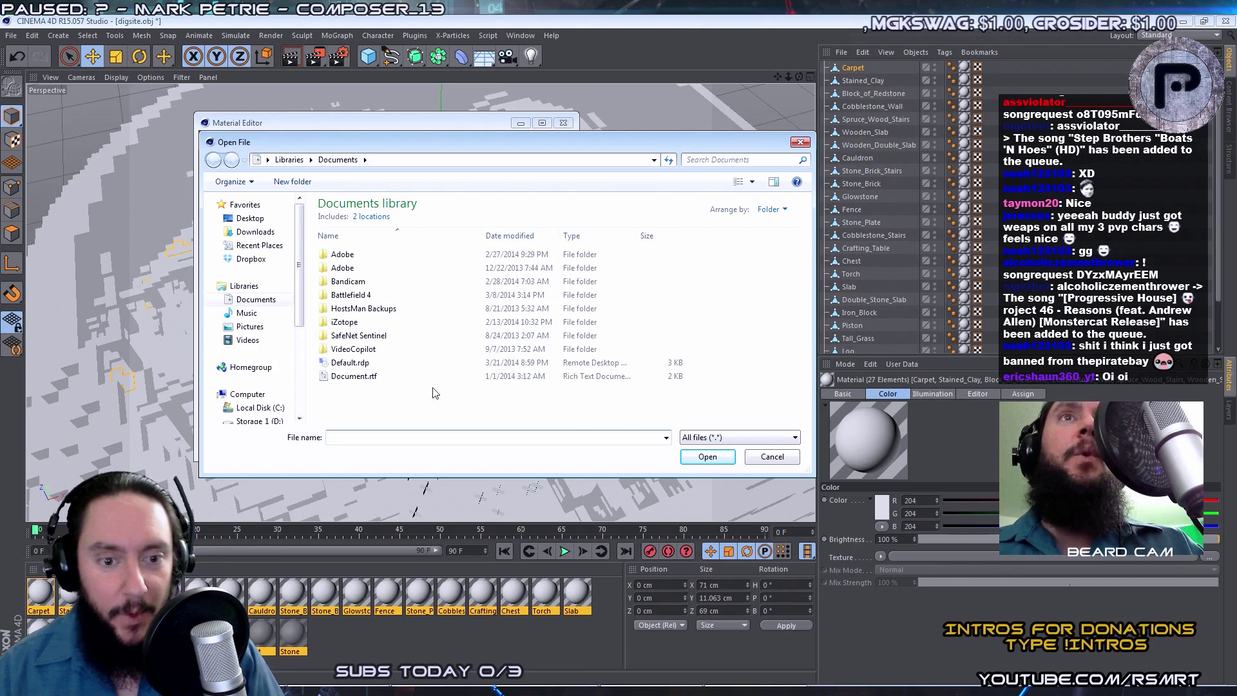
key(ctrl+v)
click(707, 458)
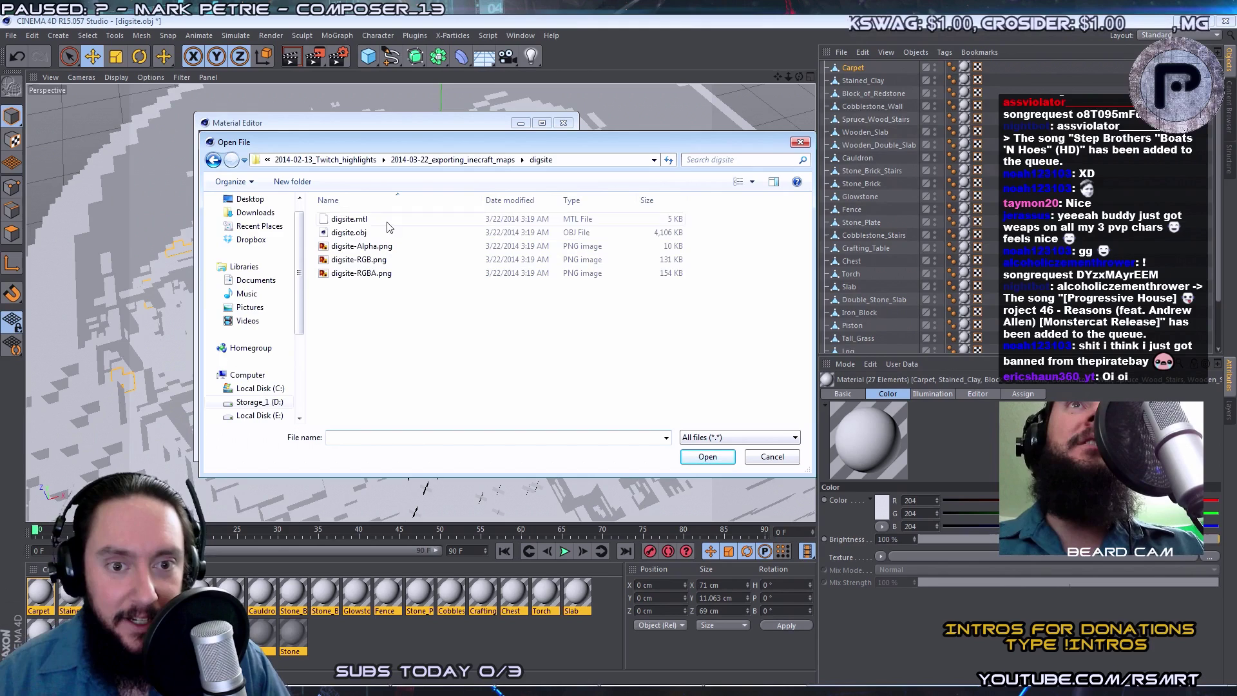
click(354, 260)
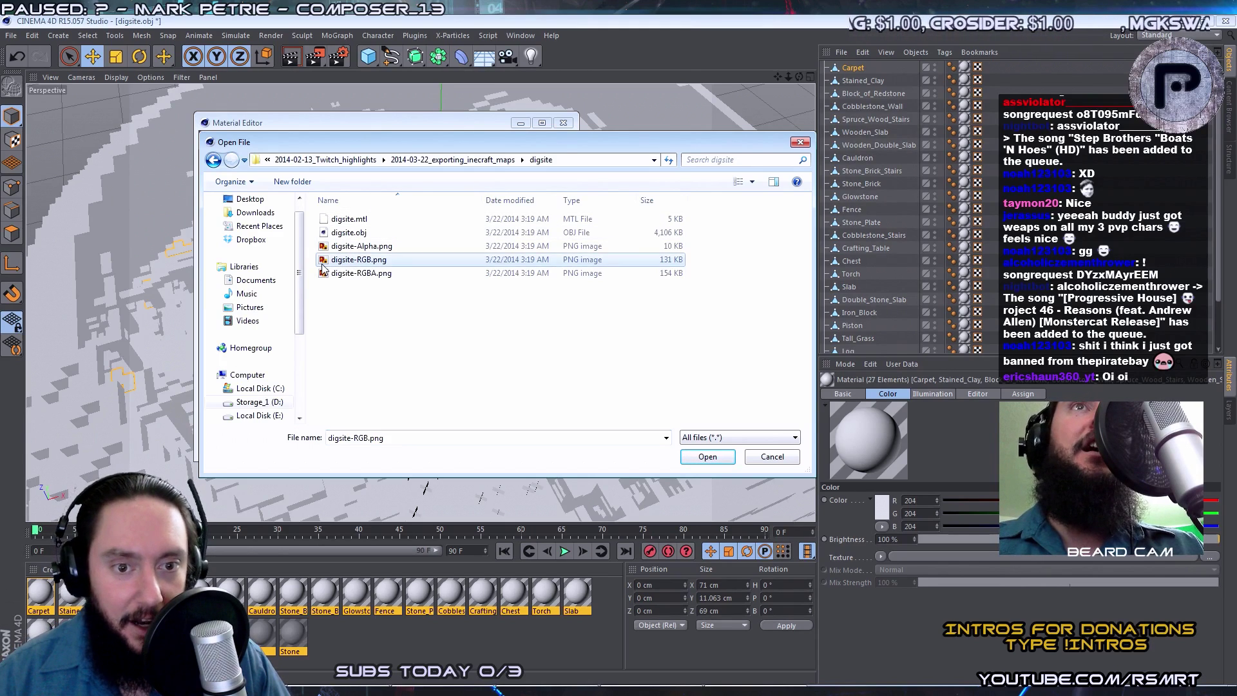
click(708, 458)
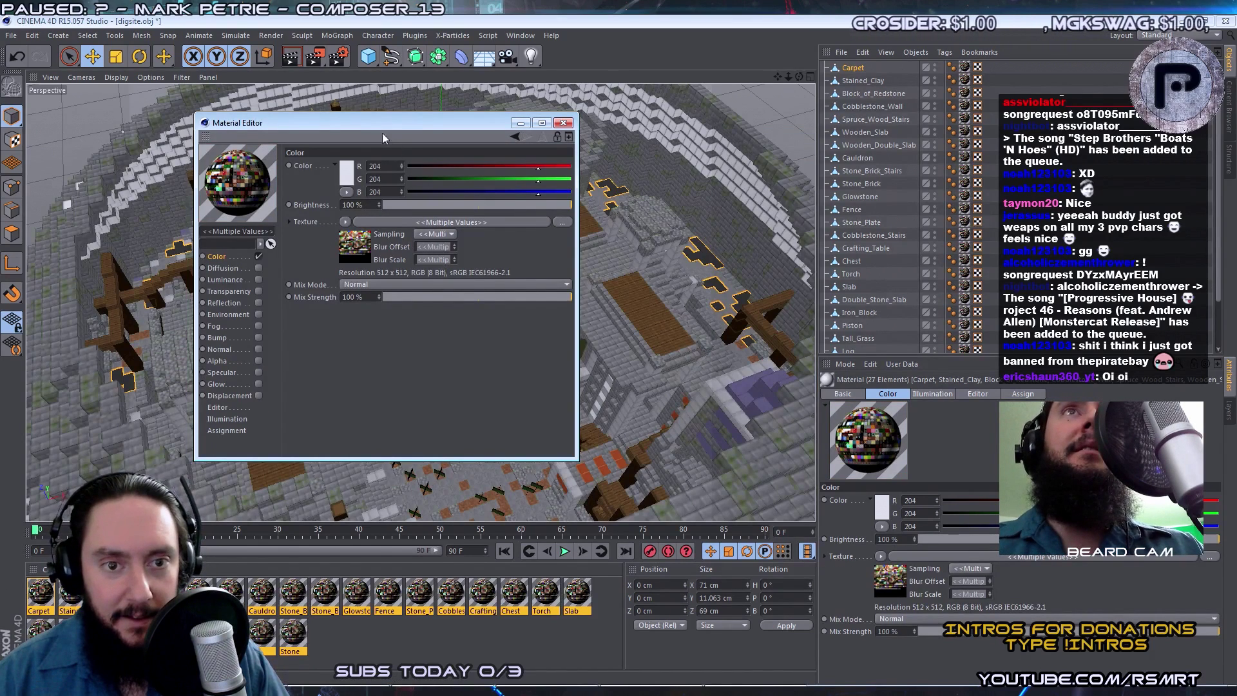
Enable the materials' Alpha channel with digsite-RGBA.png as texture and render the view.
drag(373, 127, 648, 137)
scroll(371, 343, up, 10)
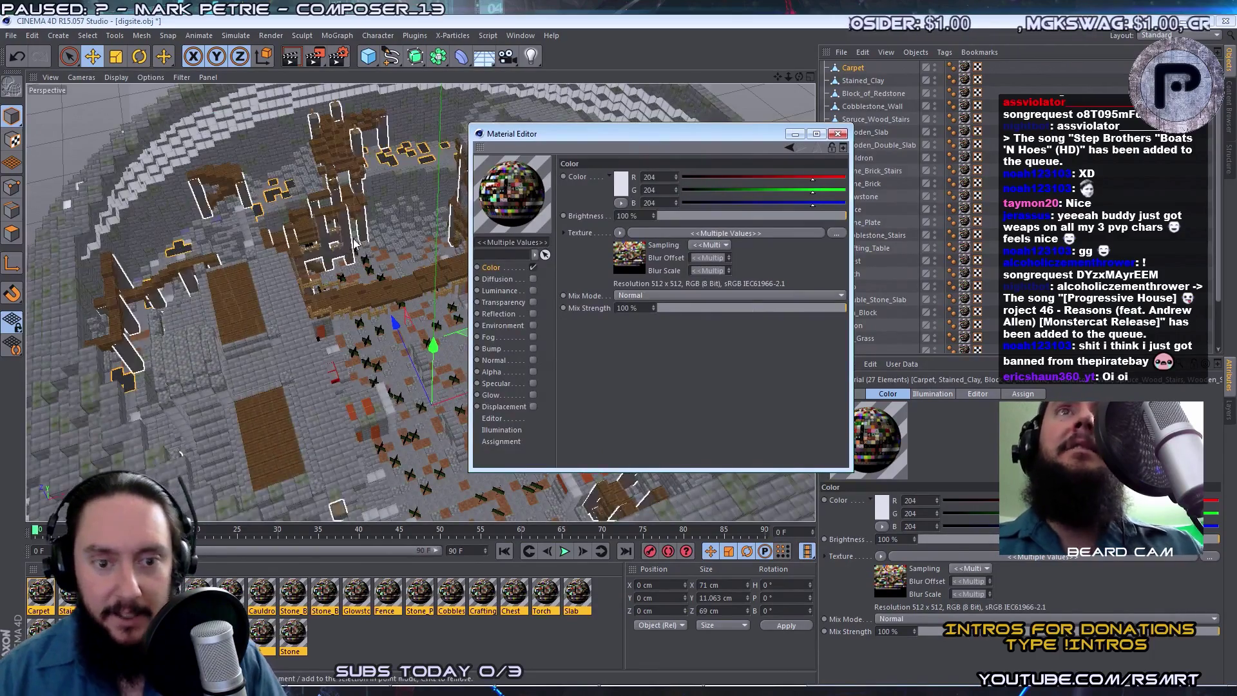
scroll(371, 343, up, 8)
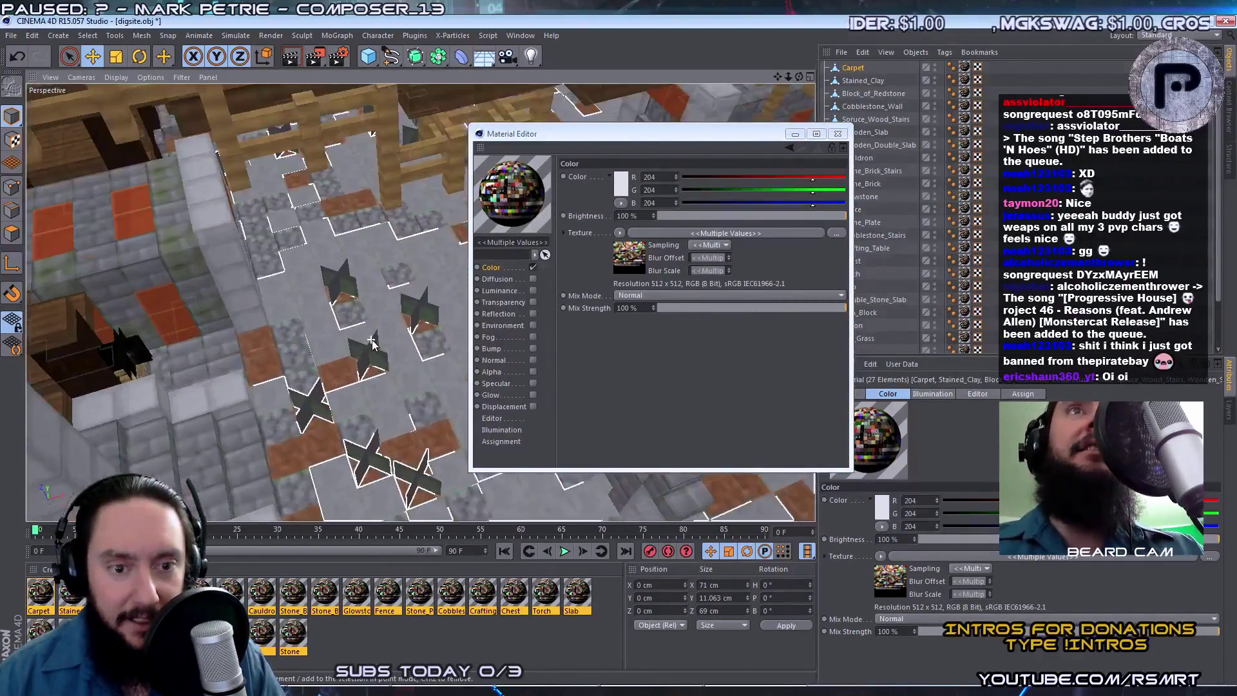
click(491, 373)
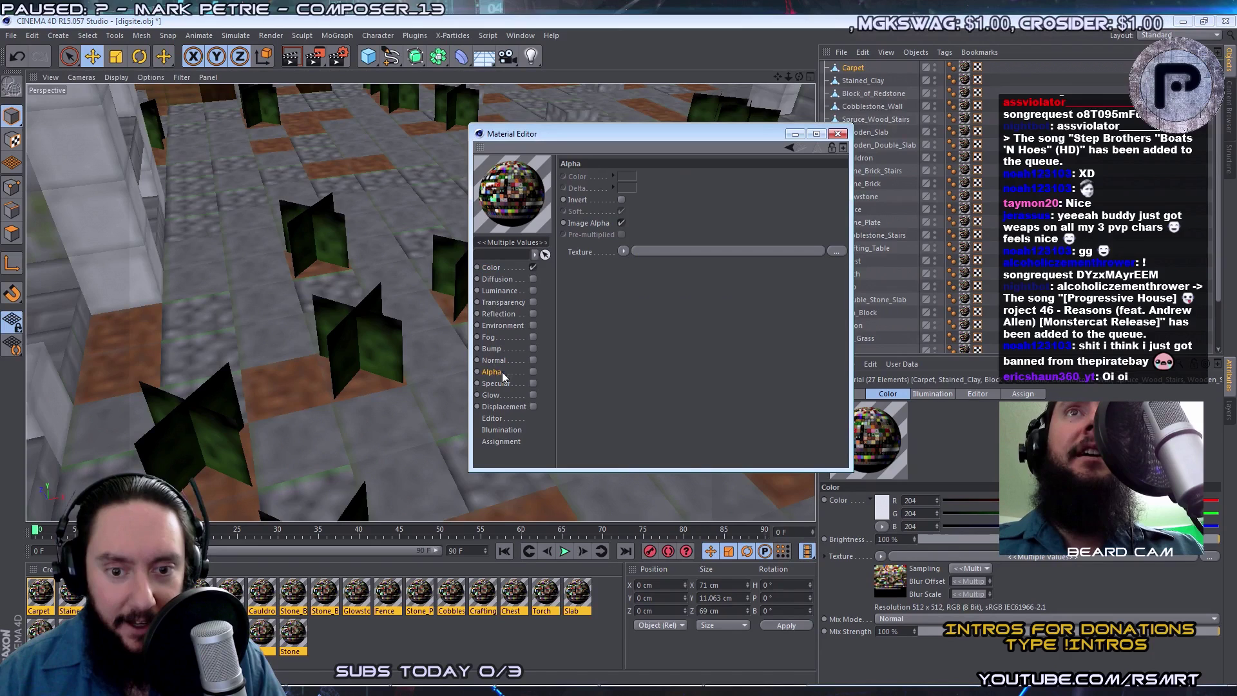
click(533, 372)
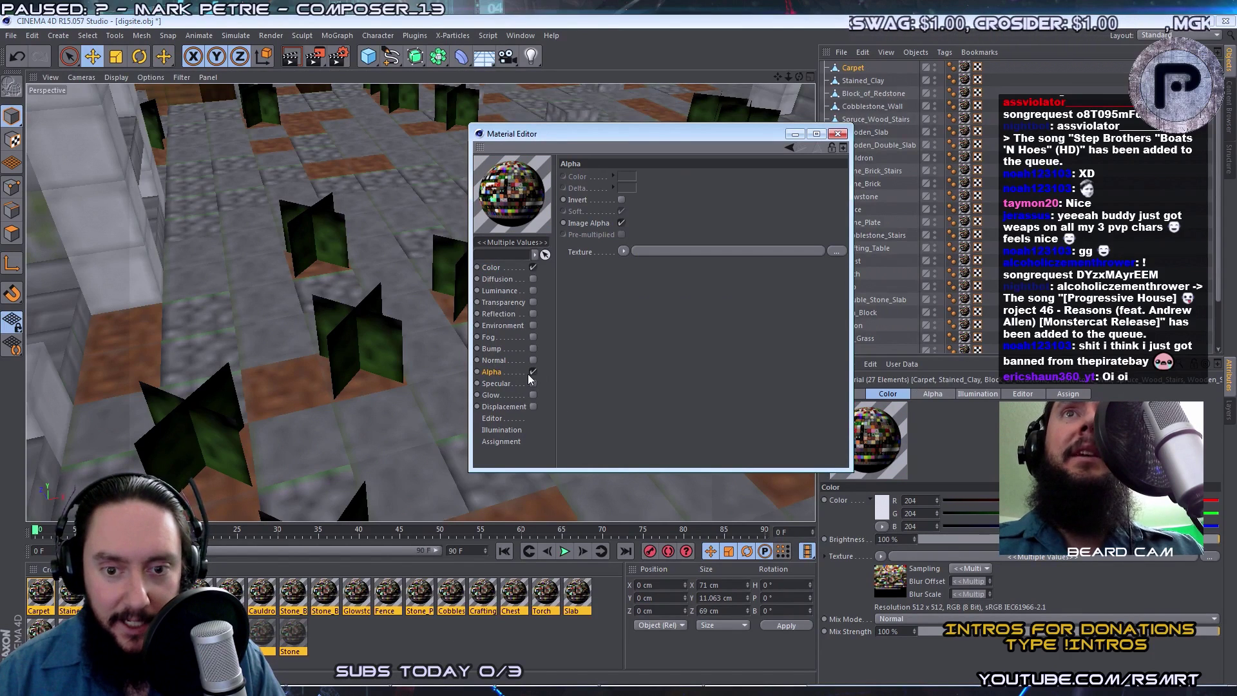
click(680, 252)
double_click(637, 284)
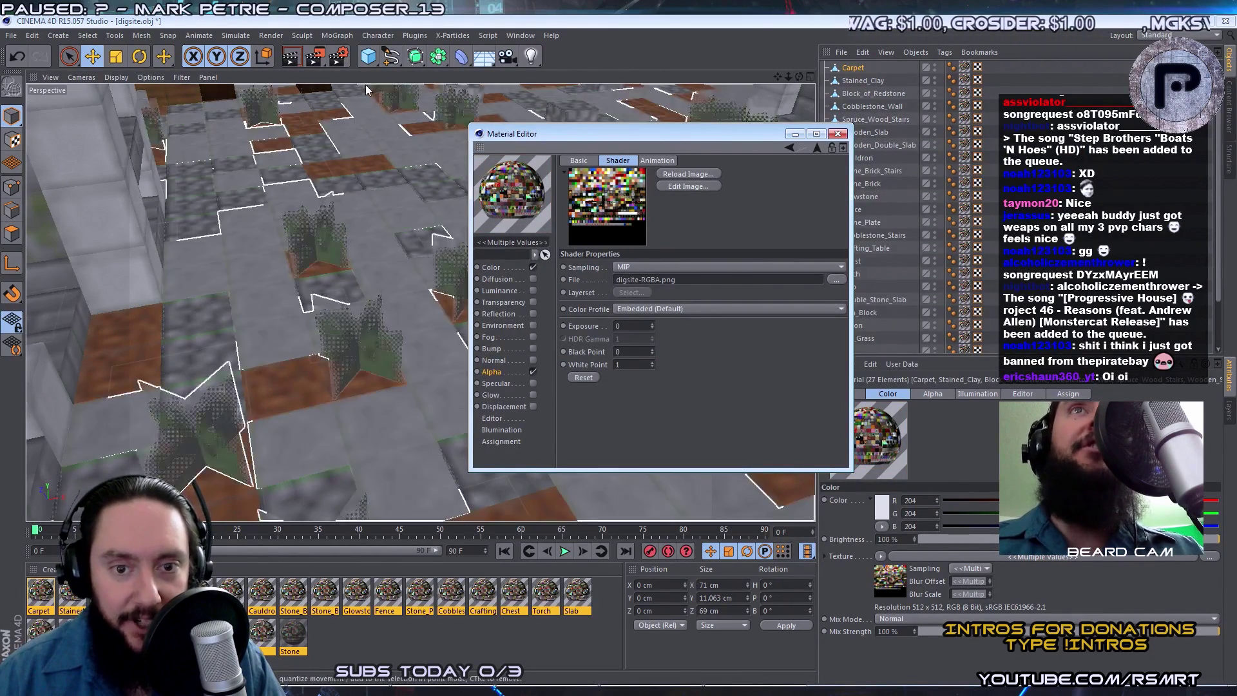
click(291, 56)
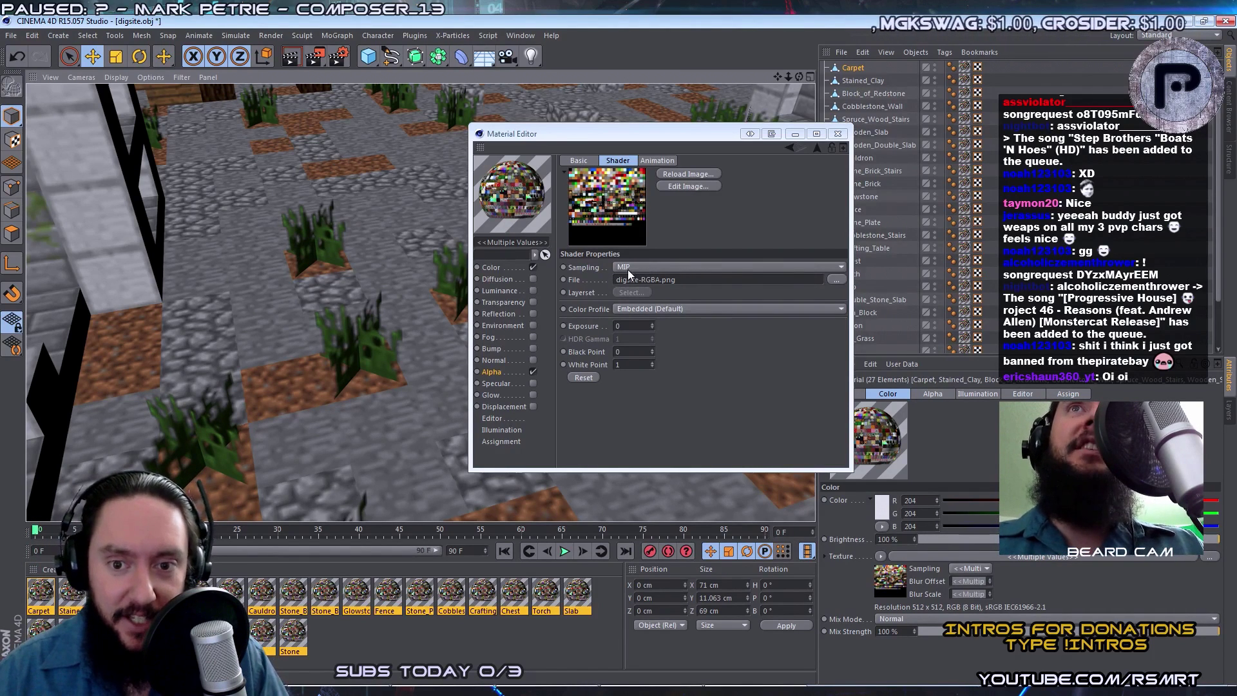
Set texture Sampling to None in both the Alpha and Color channels, then render the view.
click(644, 270)
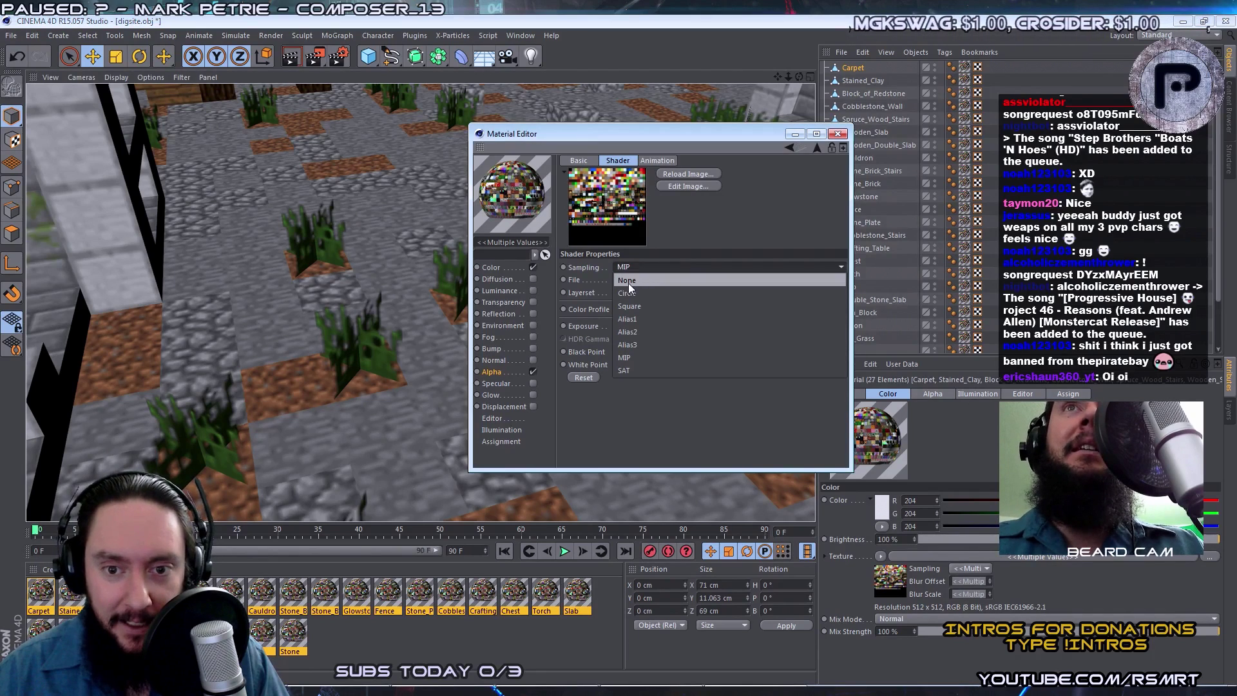
click(628, 284)
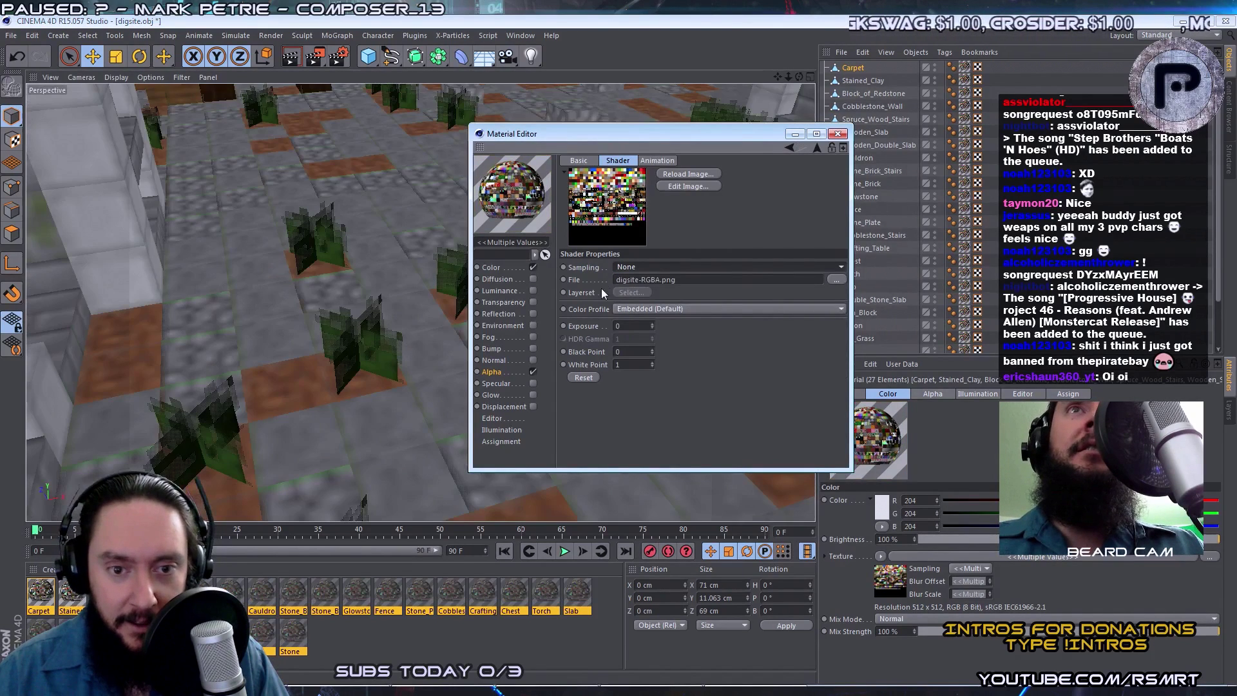
click(492, 268)
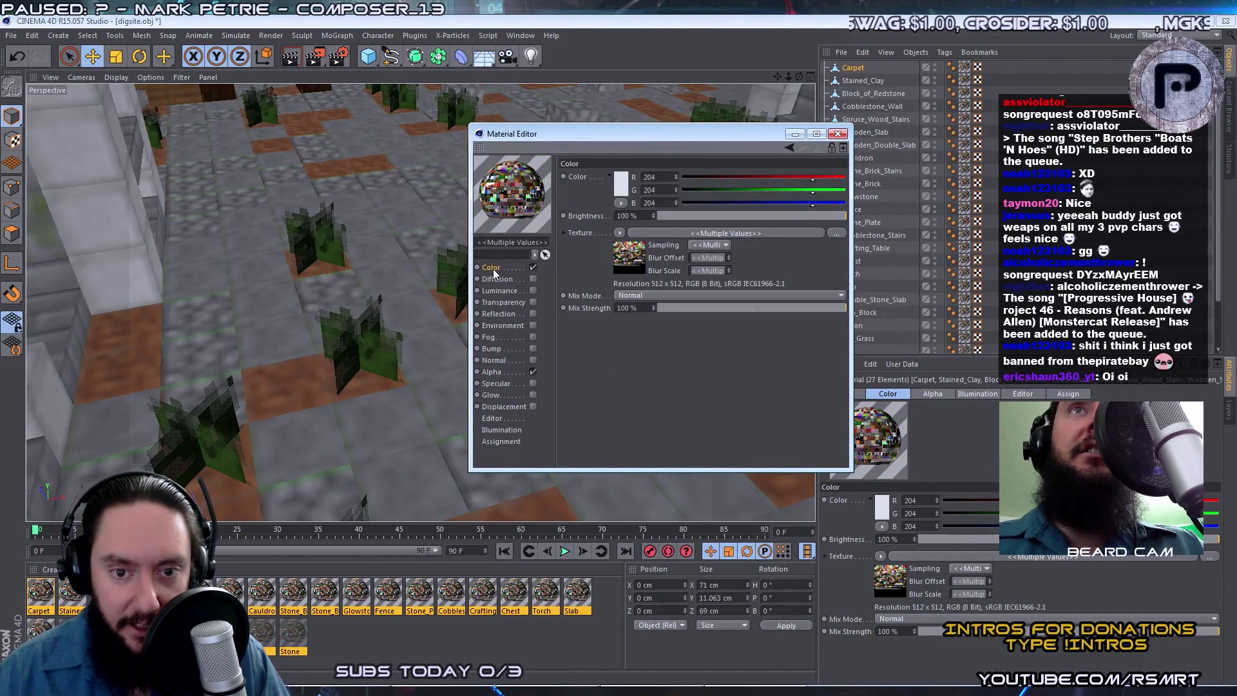
click(702, 248)
click(704, 277)
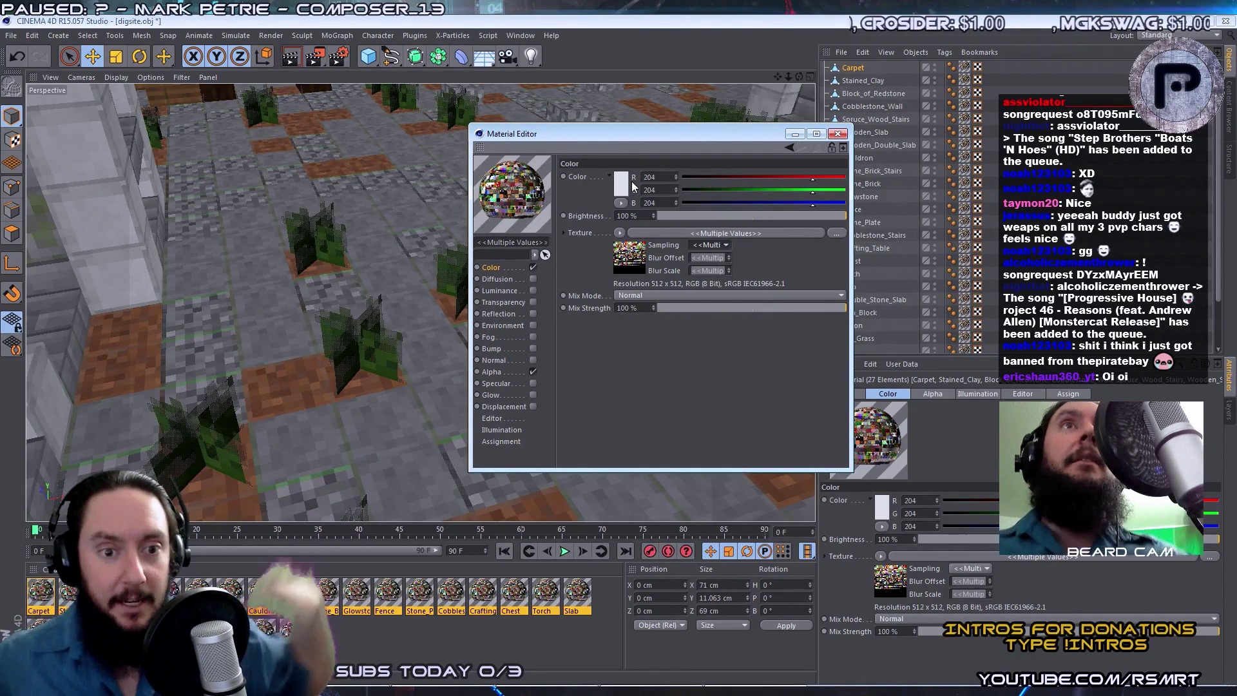
click(290, 57)
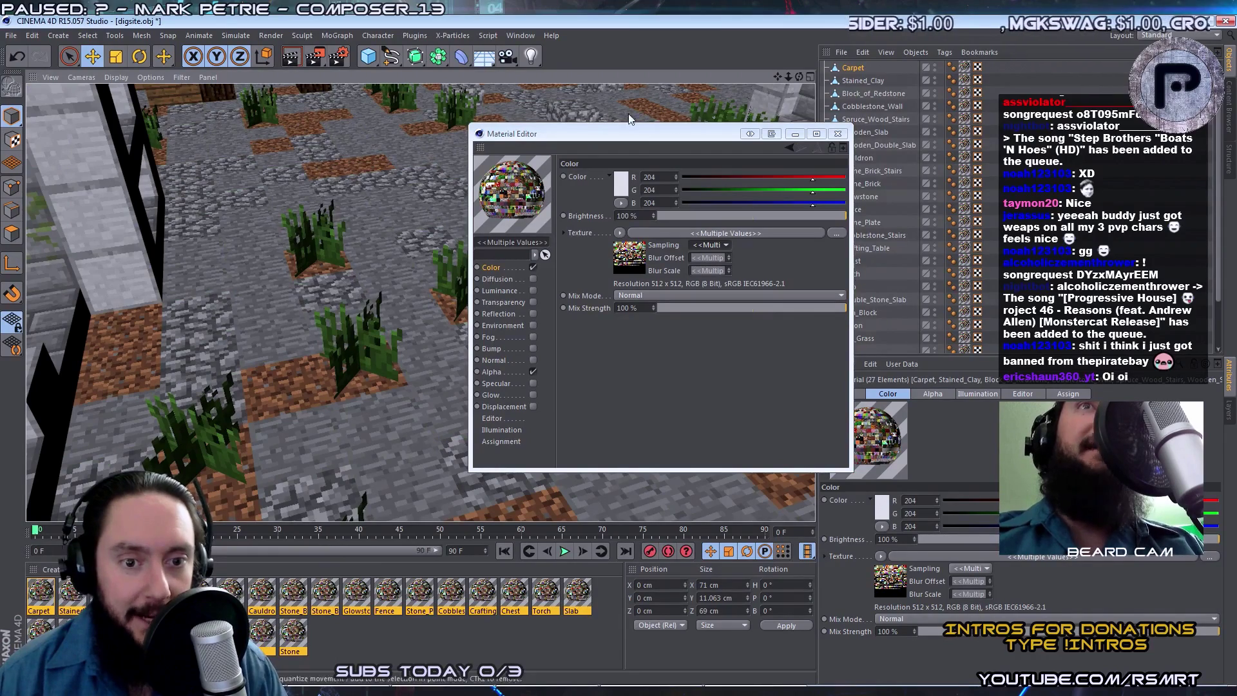
Close the Material Editor and select all the dig-site objects in the Object Manager.
alt+drag(386, 284, 420, 302)
click(837, 134)
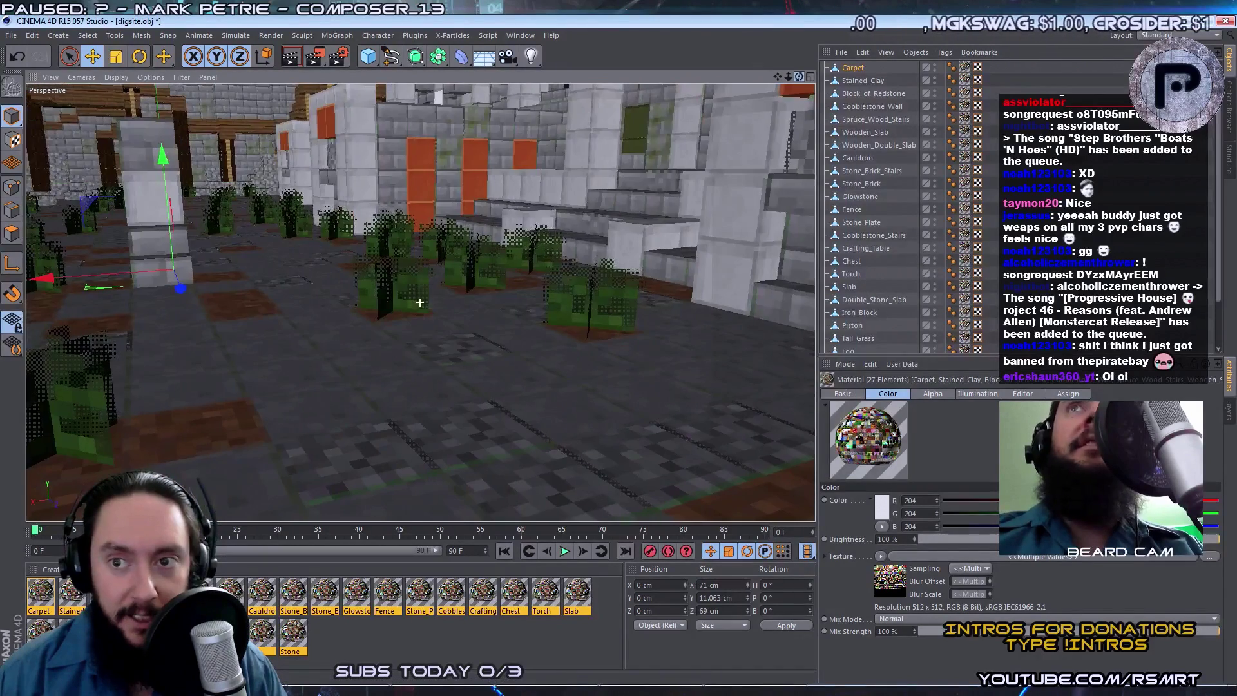
scroll(859, 97, down, 3)
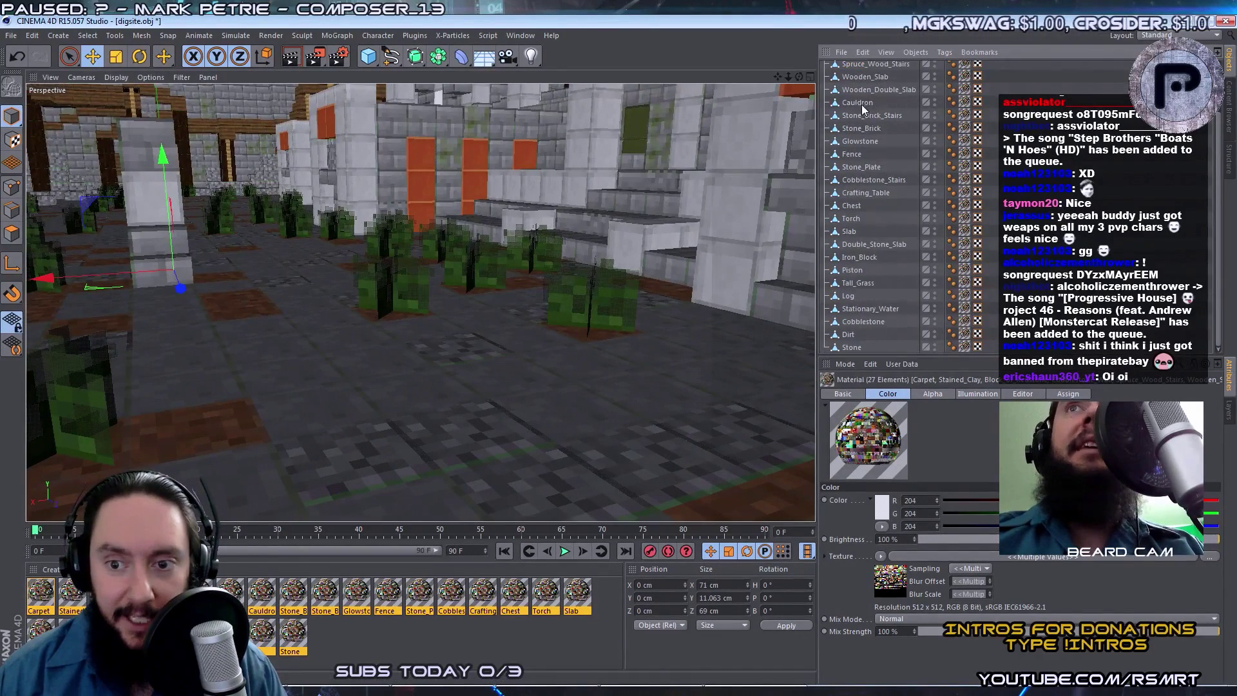
shift+click(849, 349)
Group the selected objects under a new null named Digsite.
right_click(864, 68)
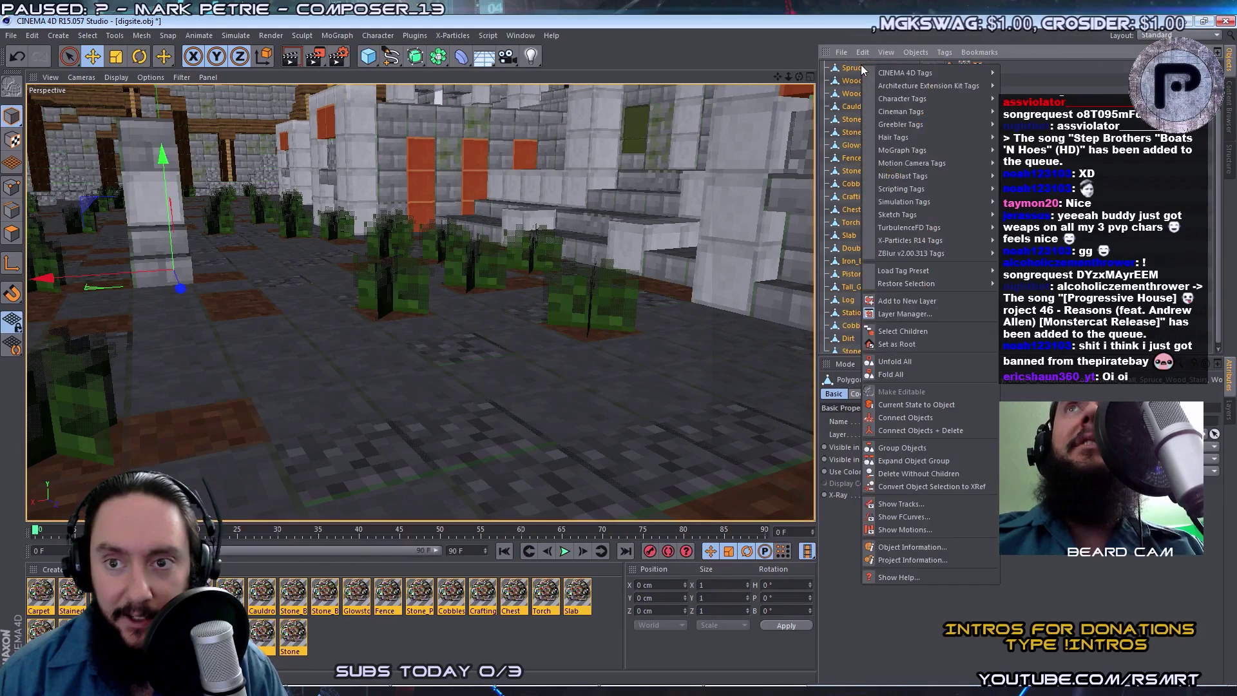
click(902, 447)
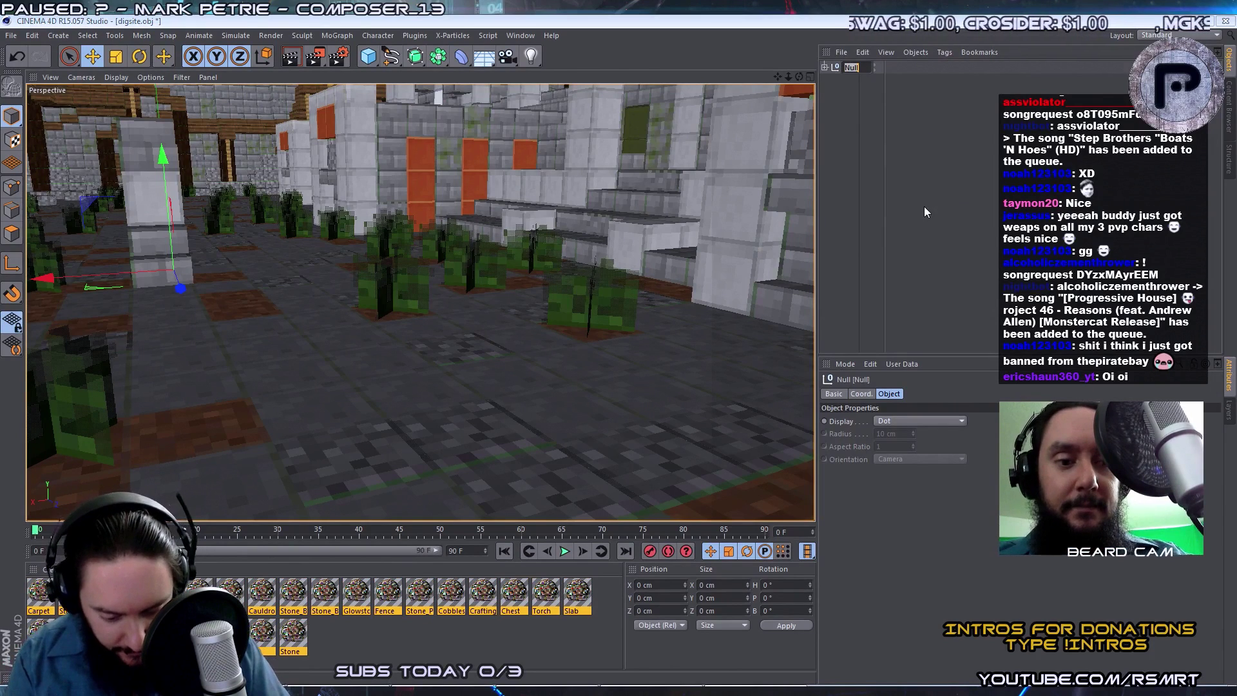
text(Digsite)
key(Return)
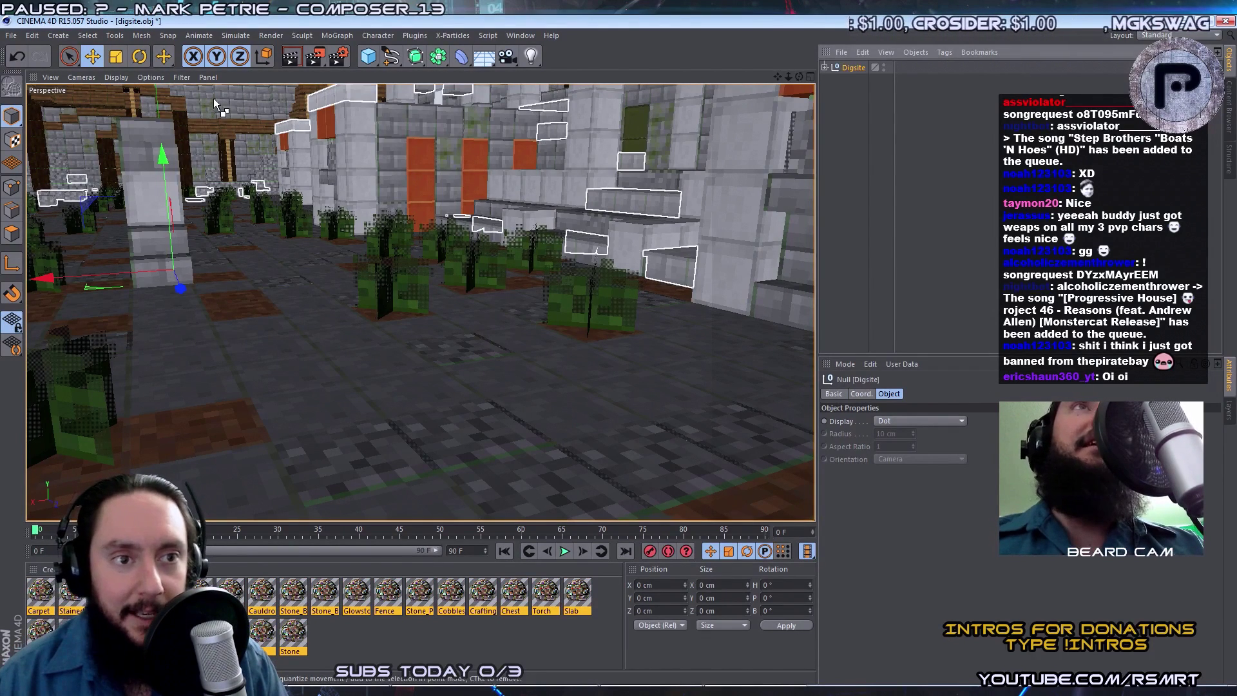
Save the scene with Ctrl+S, bringing up the Save File dialog proposing digsite.c4d.
key(ctrl+s)
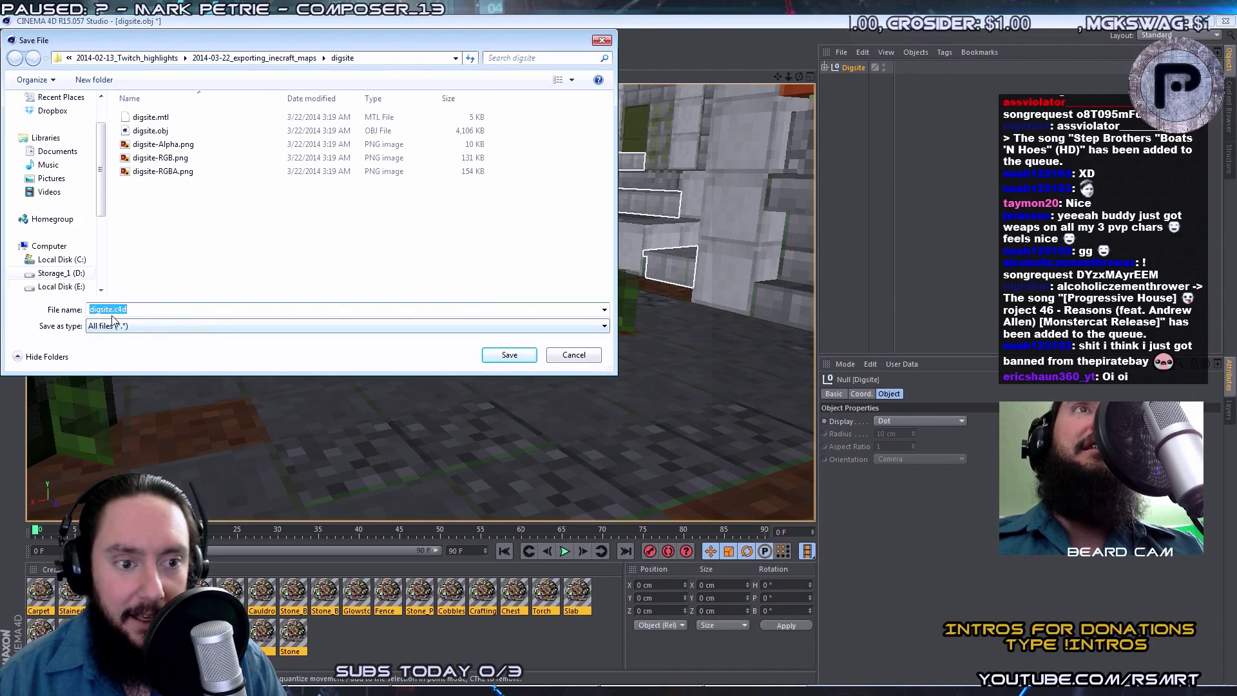